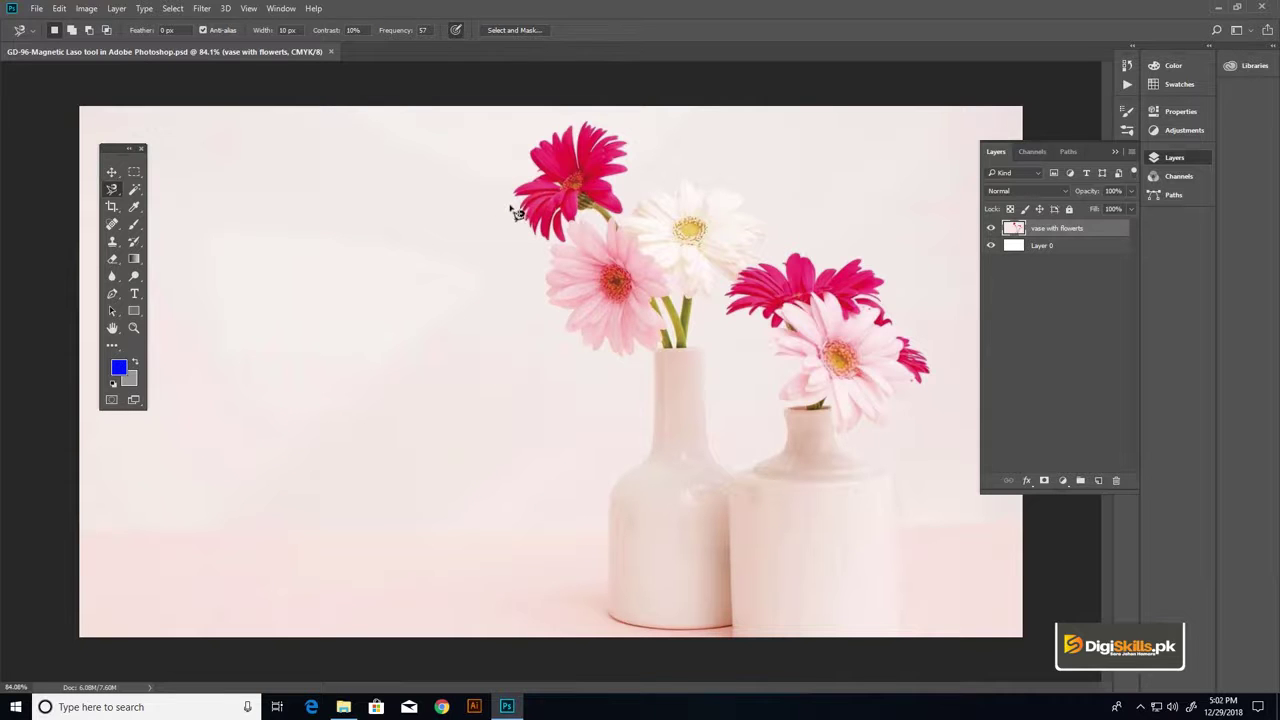
Switch to Full Screen Mode with Menu Bar, pan around, and bring up the lasso tool variants
{"action": "key", "text": "v"}
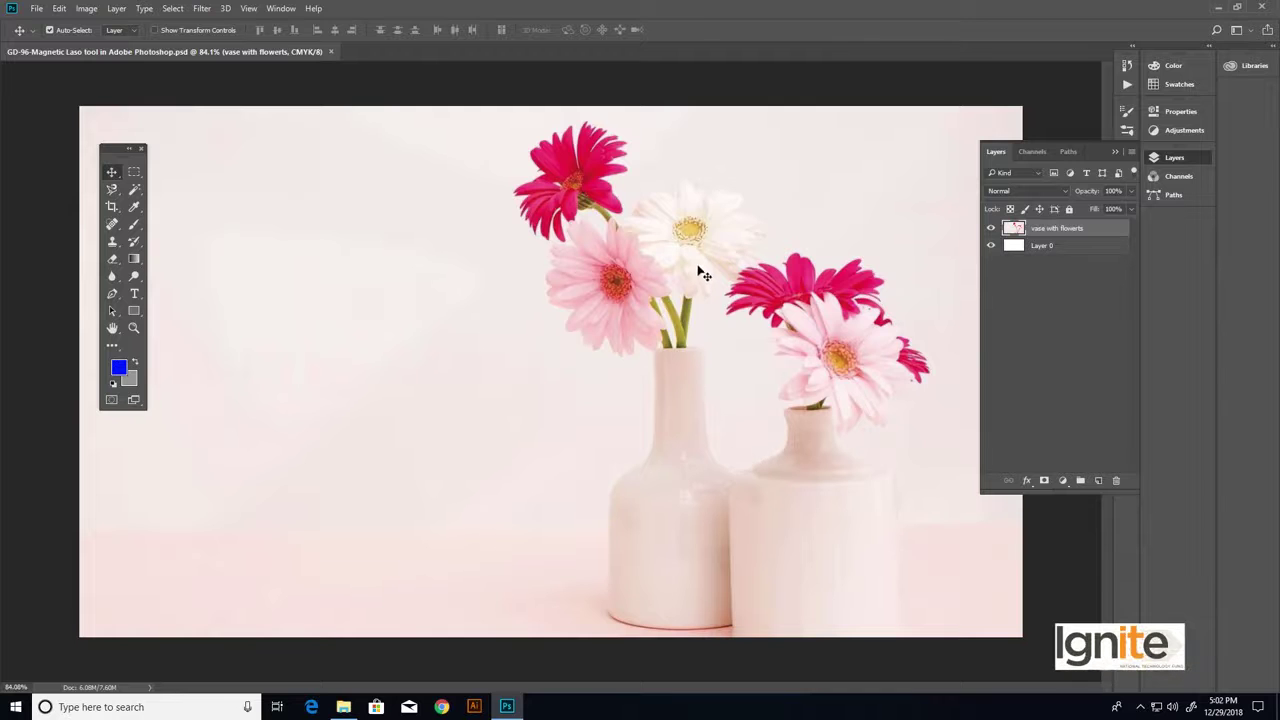
{"action": "key", "text": "f"}
{"action": "left_click_drag", "start_coordinate": [748, 297], "coordinate": [600, 276]}
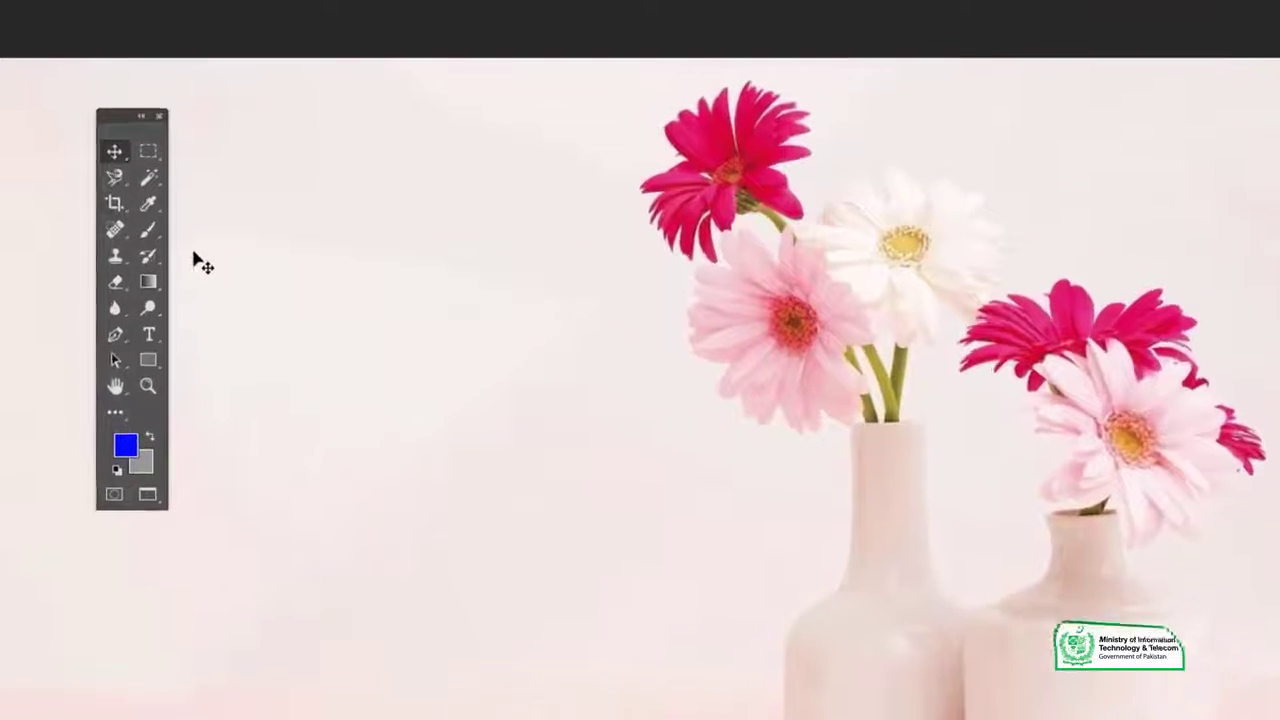
{"action": "right_click", "coordinate": [116, 176]}
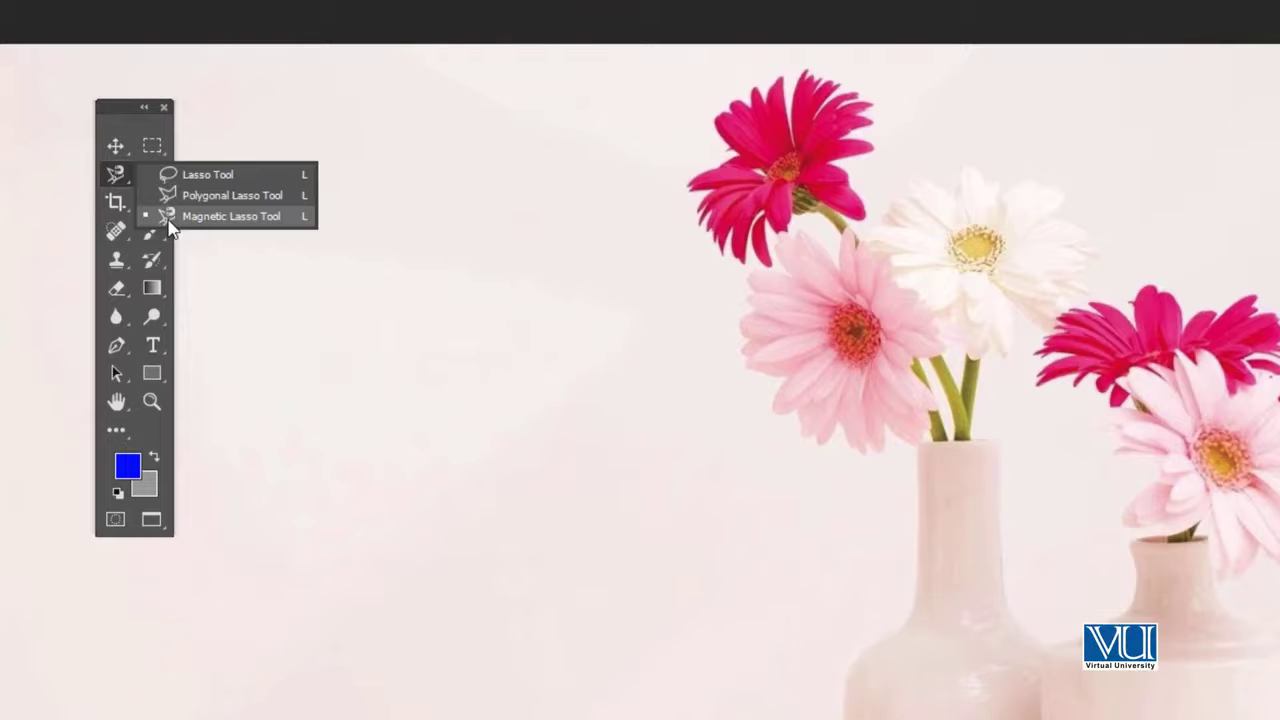
Choose the Magnetic Lasso and pan the view to bring both vases into view
{"action": "left_click", "coordinate": [168, 218]}
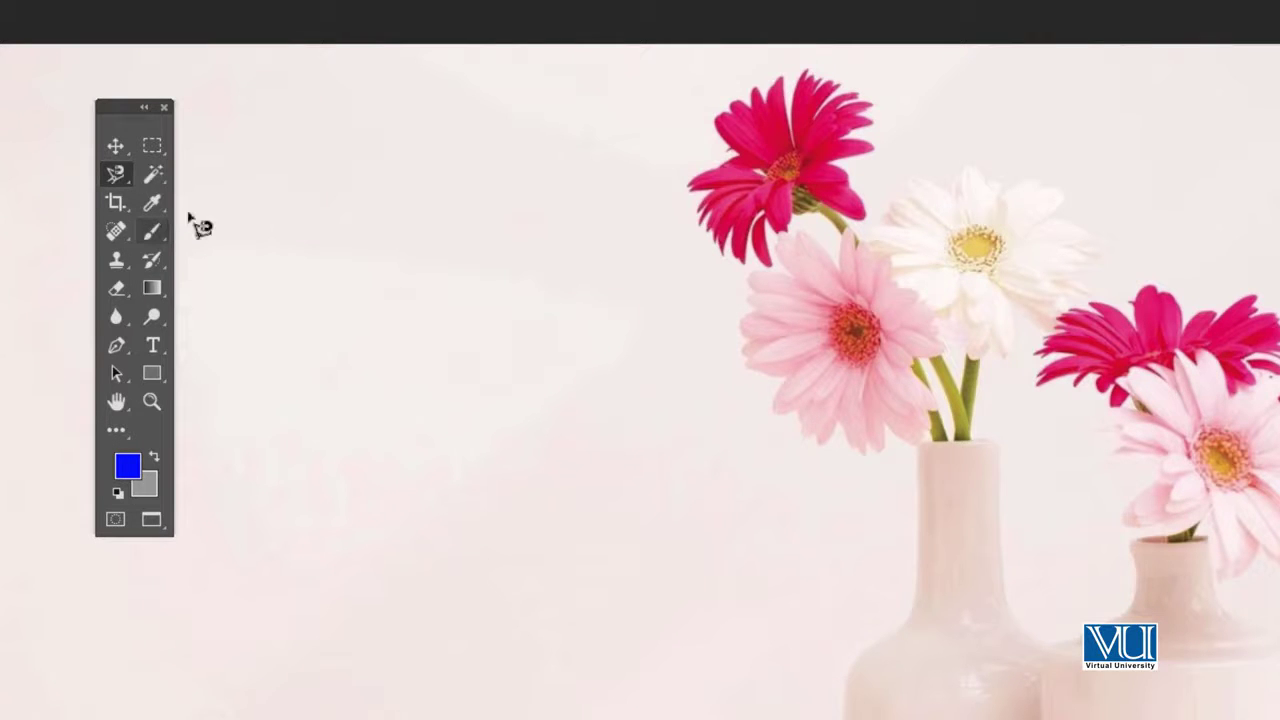
{"action": "left_click_drag", "start_coordinate": [826, 617], "coordinate": [708, 519]}
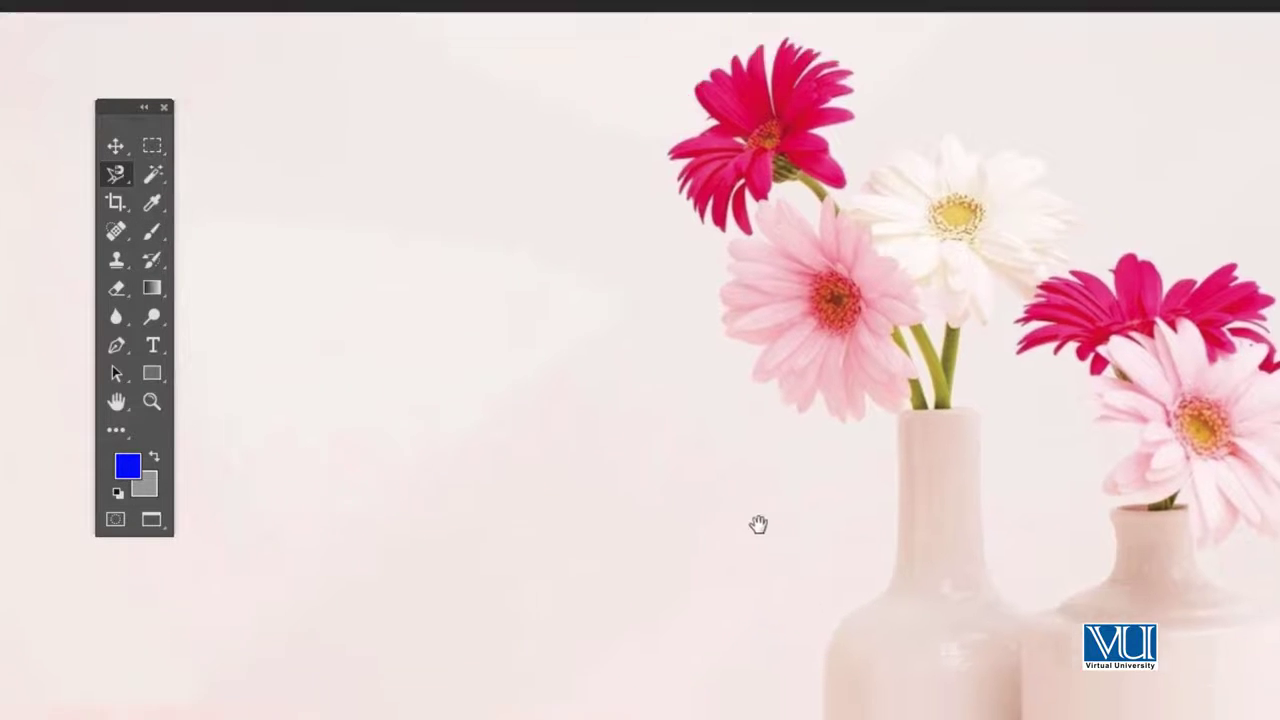
{"action": "left_click_drag", "start_coordinate": [1201, 684], "coordinate": [1091, 652]}
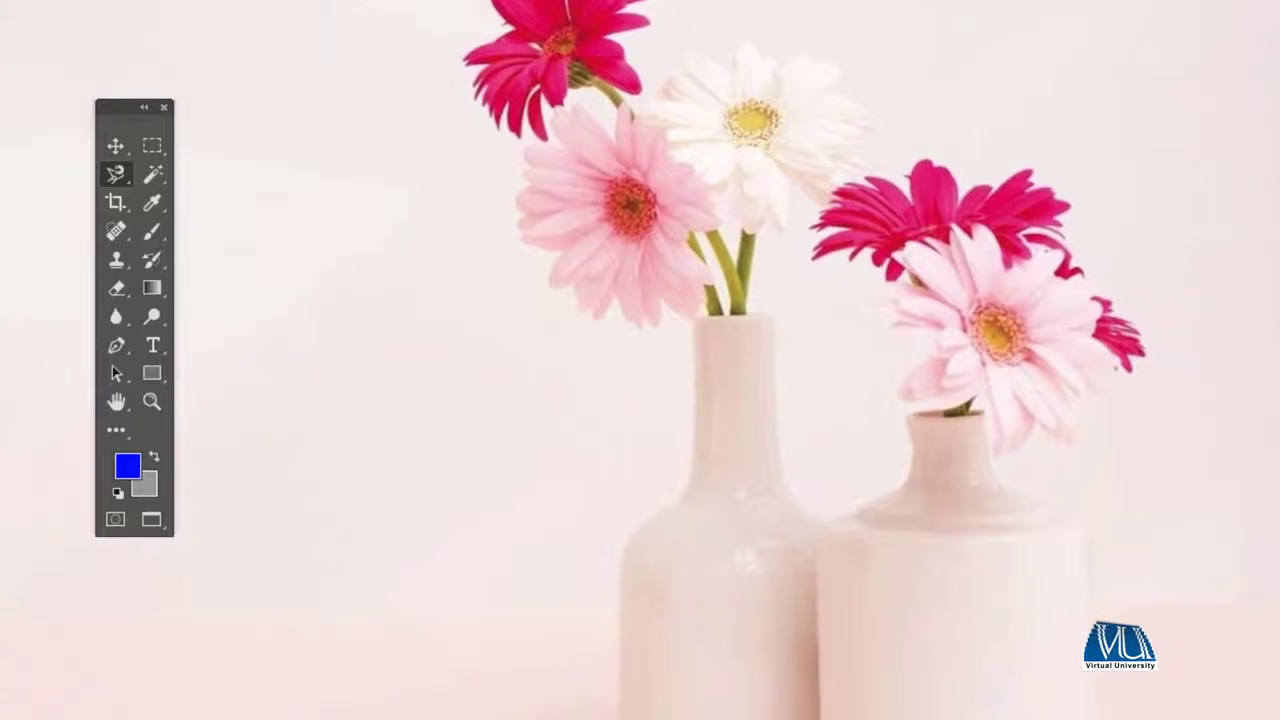
Zoom and centre the view on the lower part of the two vases
{"action": "key", "text": "v"}
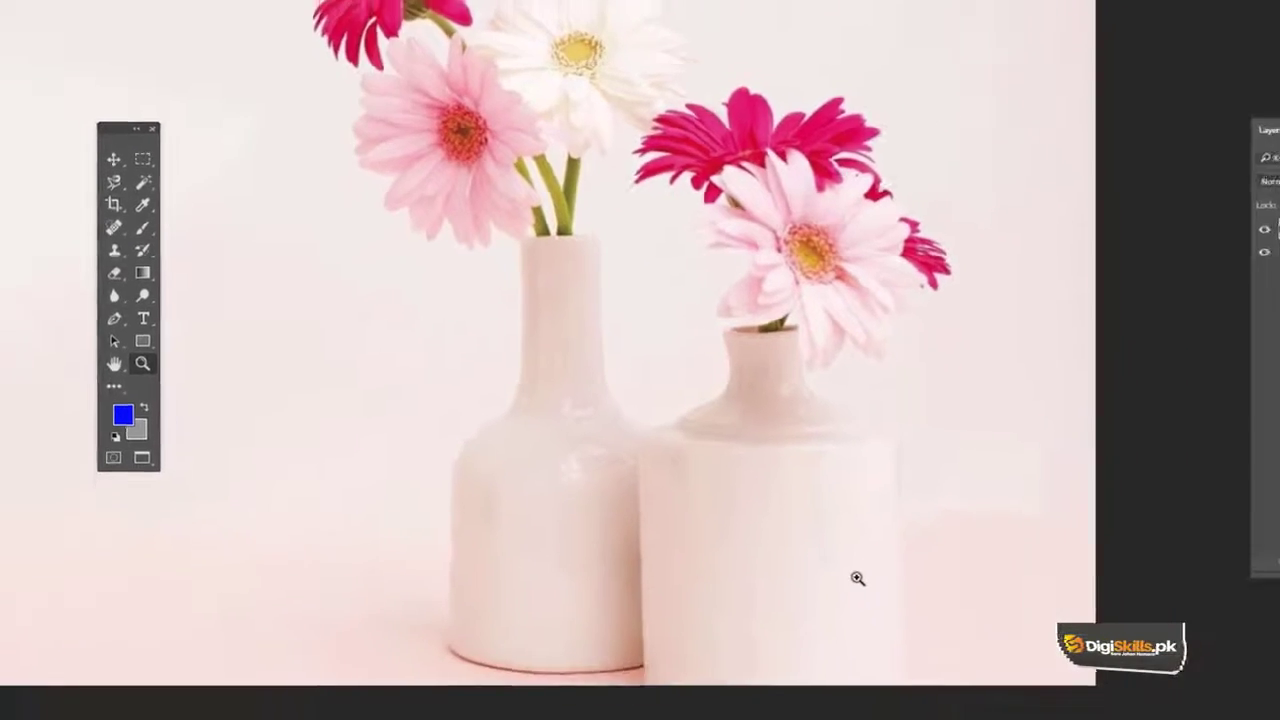
{"action": "left_click", "coordinate": [692, 498], "text": "ctrl"}
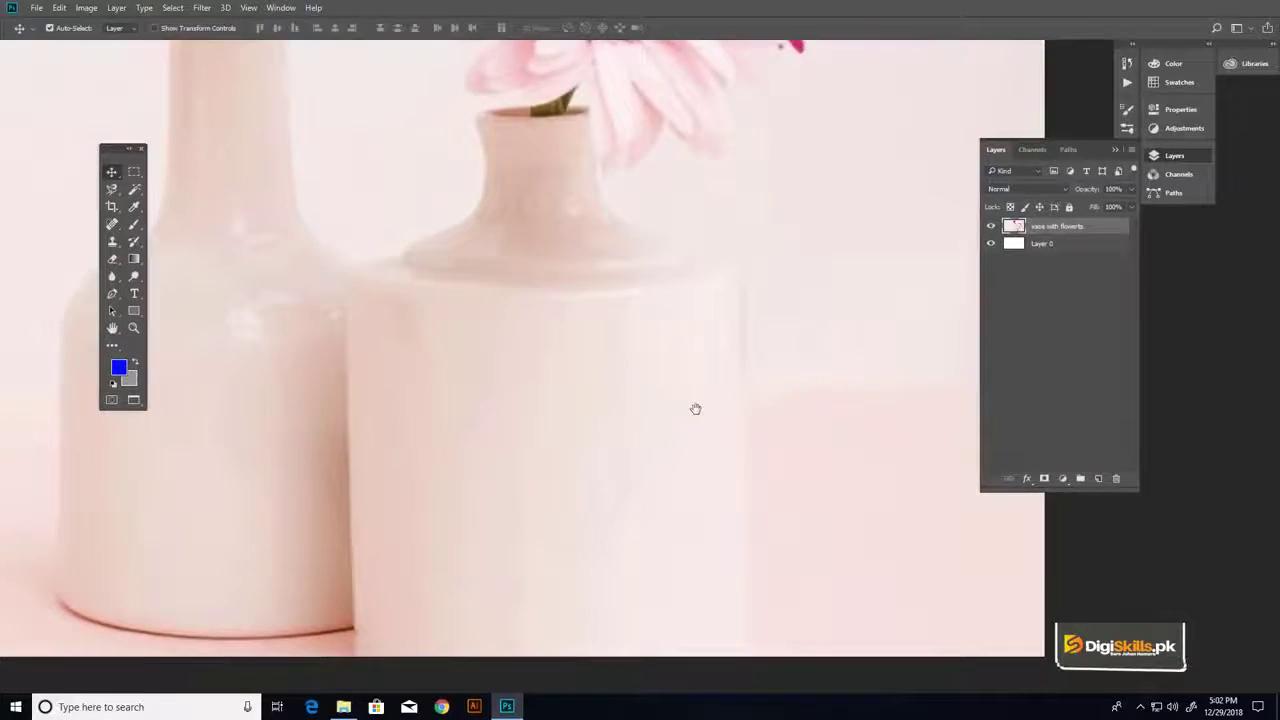
{"action": "key", "text": "ctrl+minus"}
{"action": "key", "text": "ctrl+minus"}
{"action": "left_click_drag", "start_coordinate": [621, 337], "coordinate": [637, 403]}
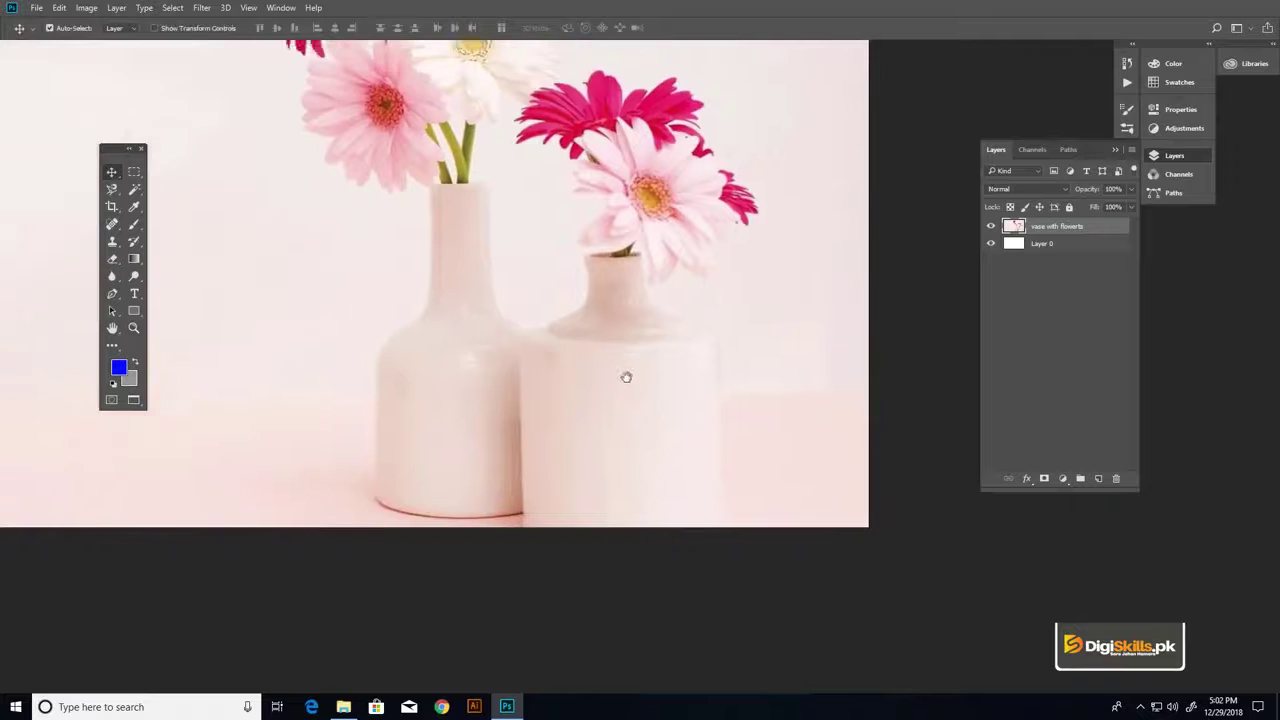
{"action": "key", "text": "z"}
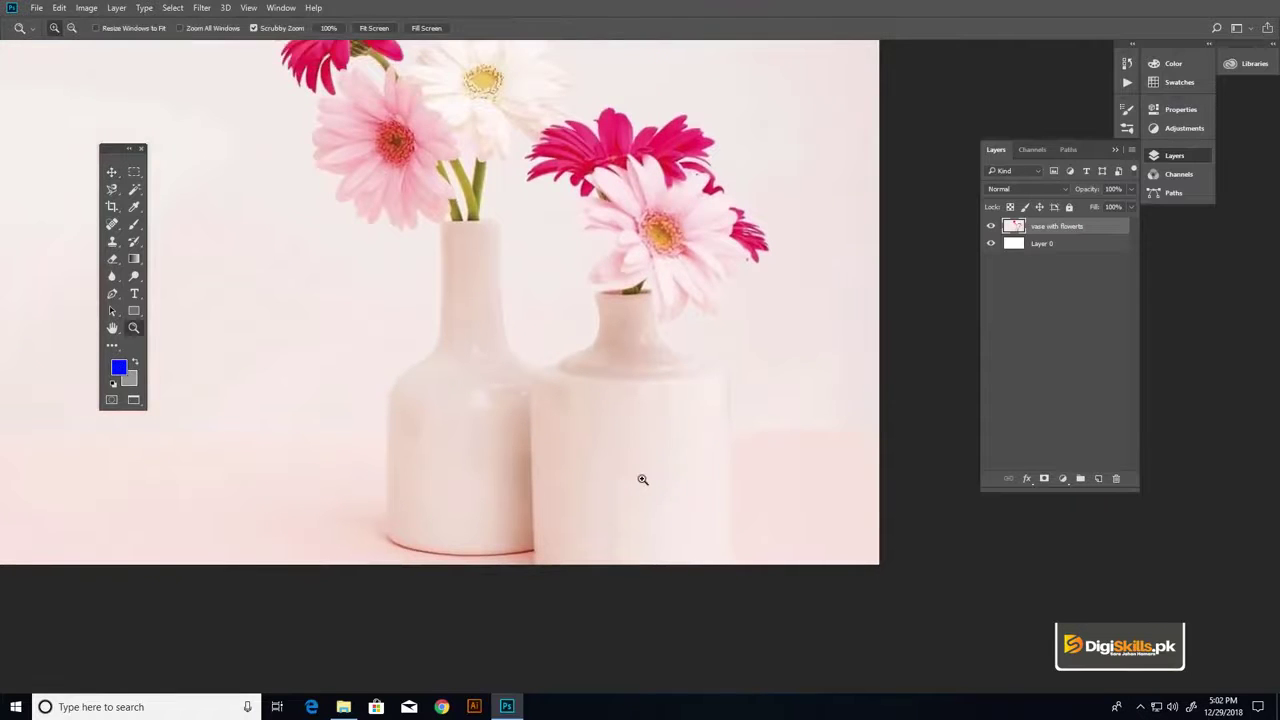
{"action": "left_click", "coordinate": [647, 493]}
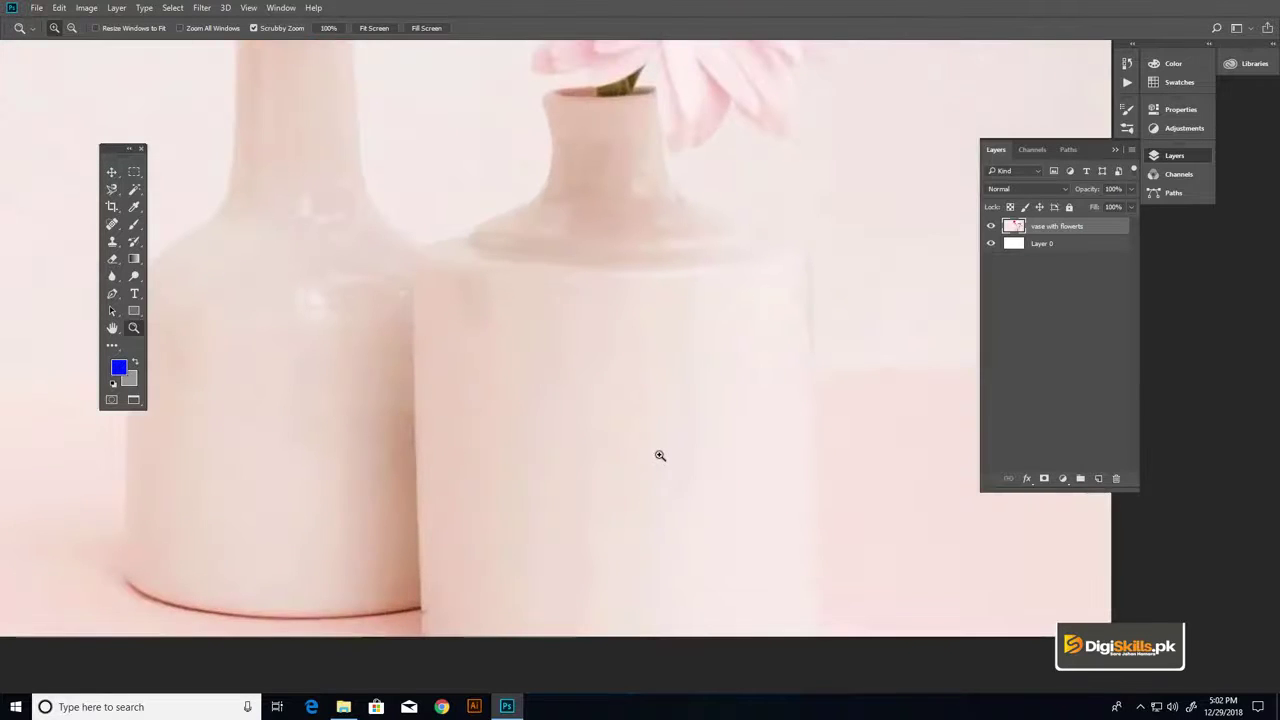
{"action": "key", "text": "v"}
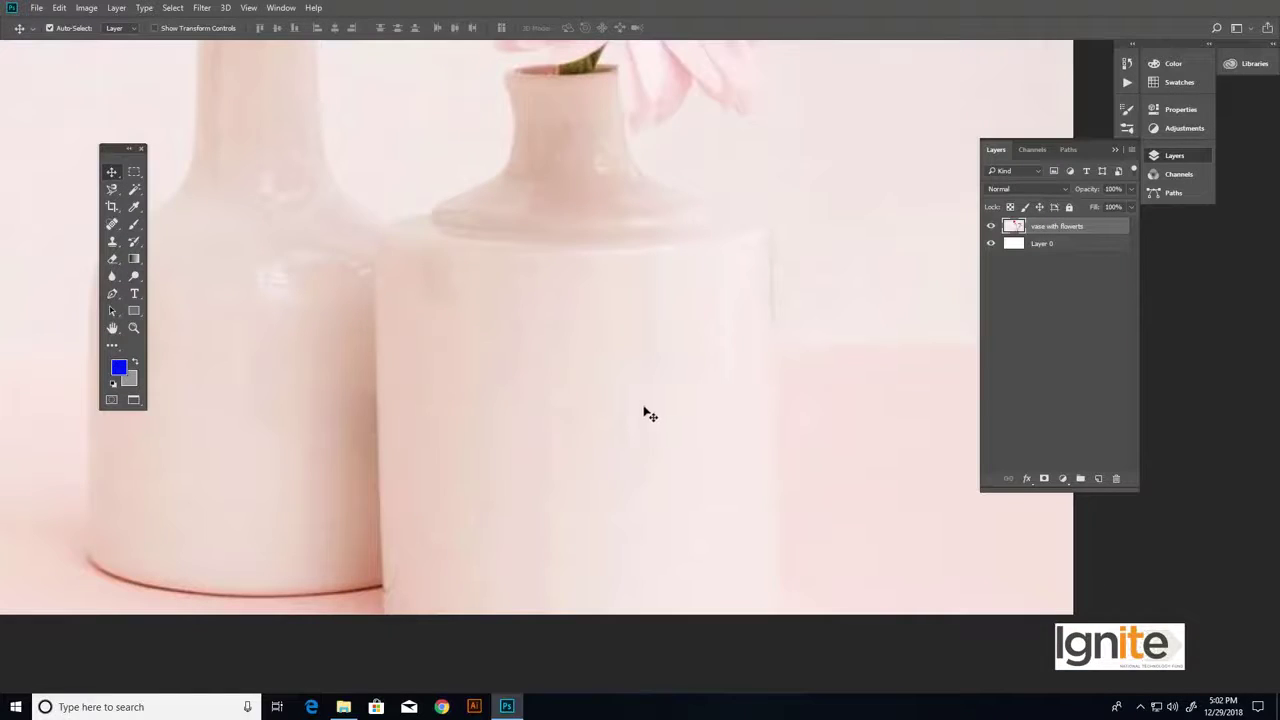
With the Magnetic Lasso, anchor the outline around the right-hand petal corners, panning over the flowers
{"action": "right_click", "coordinate": [119, 197]}
{"action": "left_click", "coordinate": [153, 226]}
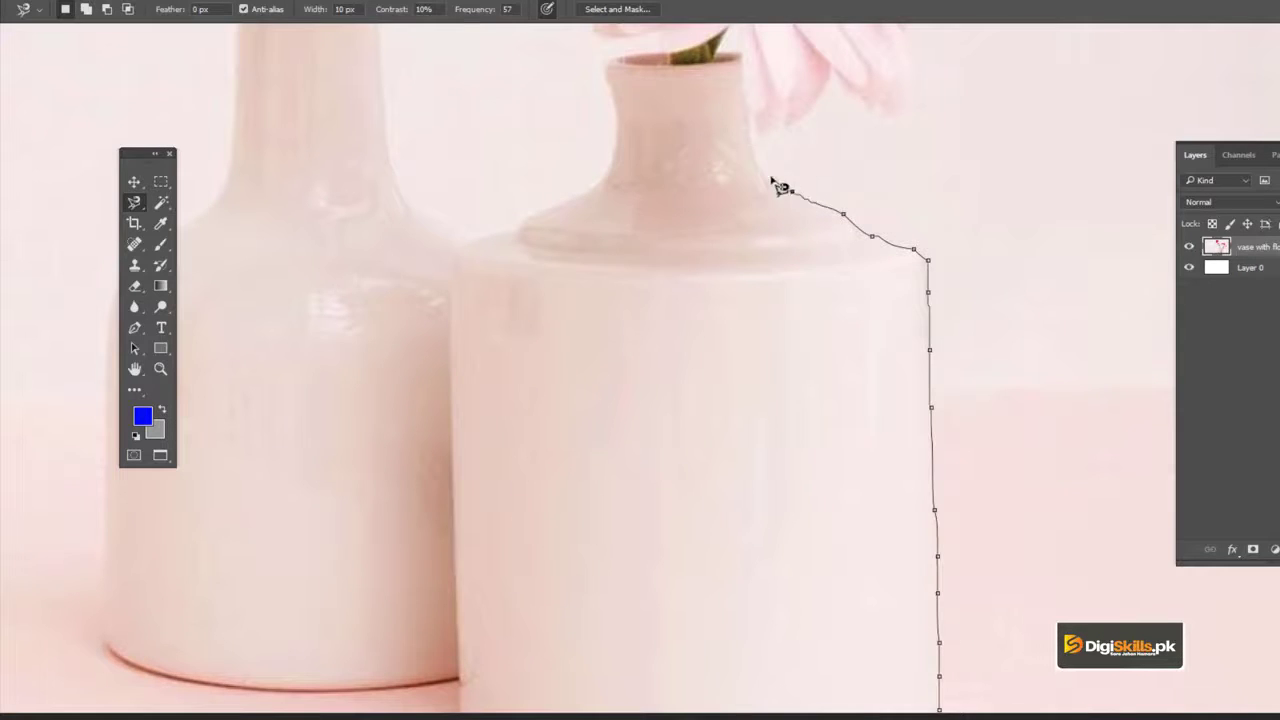
{"action": "left_click_drag", "start_coordinate": [769, 177], "coordinate": [790, 360]}
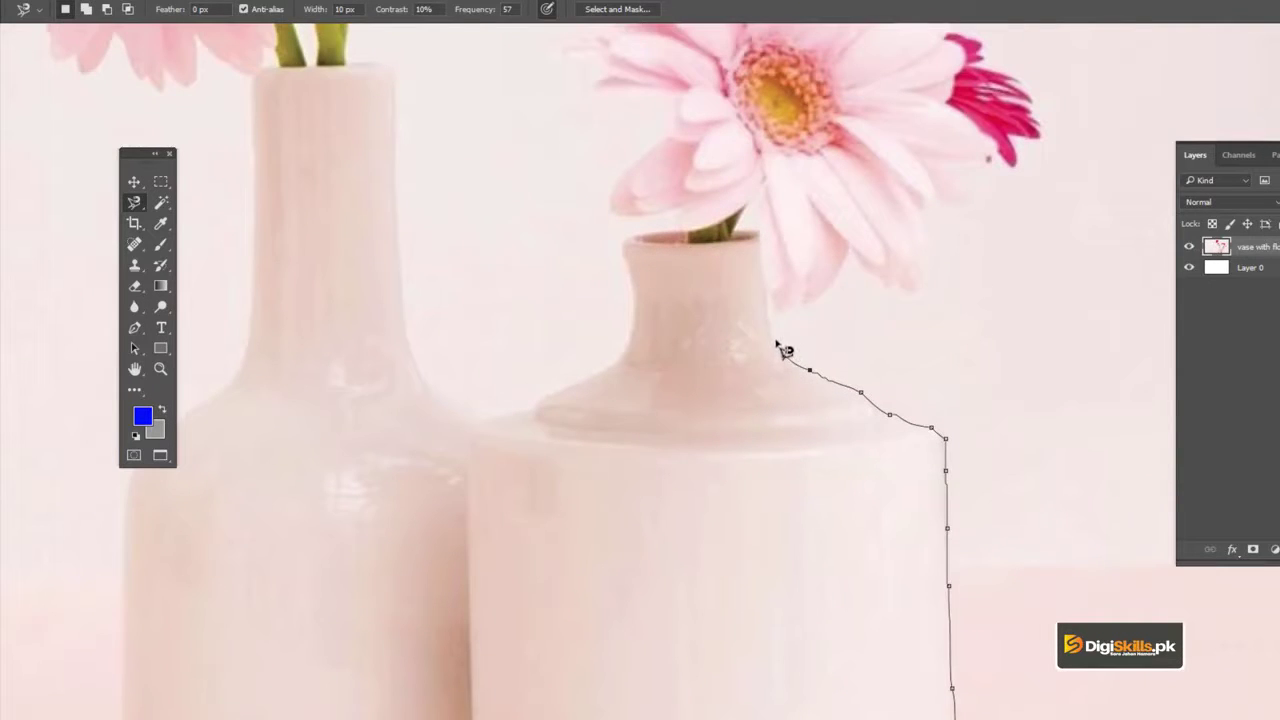
{"action": "left_click", "coordinate": [881, 289]}
{"action": "left_click", "coordinate": [923, 289]}
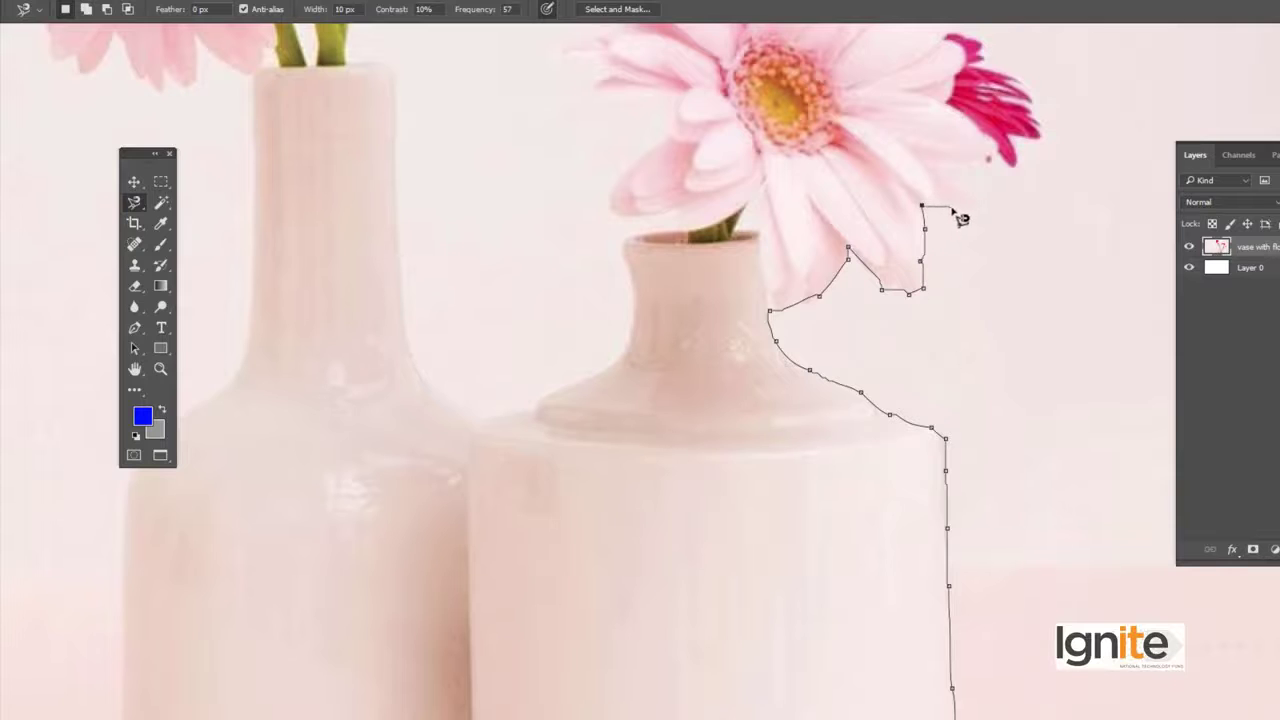
{"action": "scroll", "coordinate": [960, 218], "scroll_direction": "up", "scroll_amount": 5}
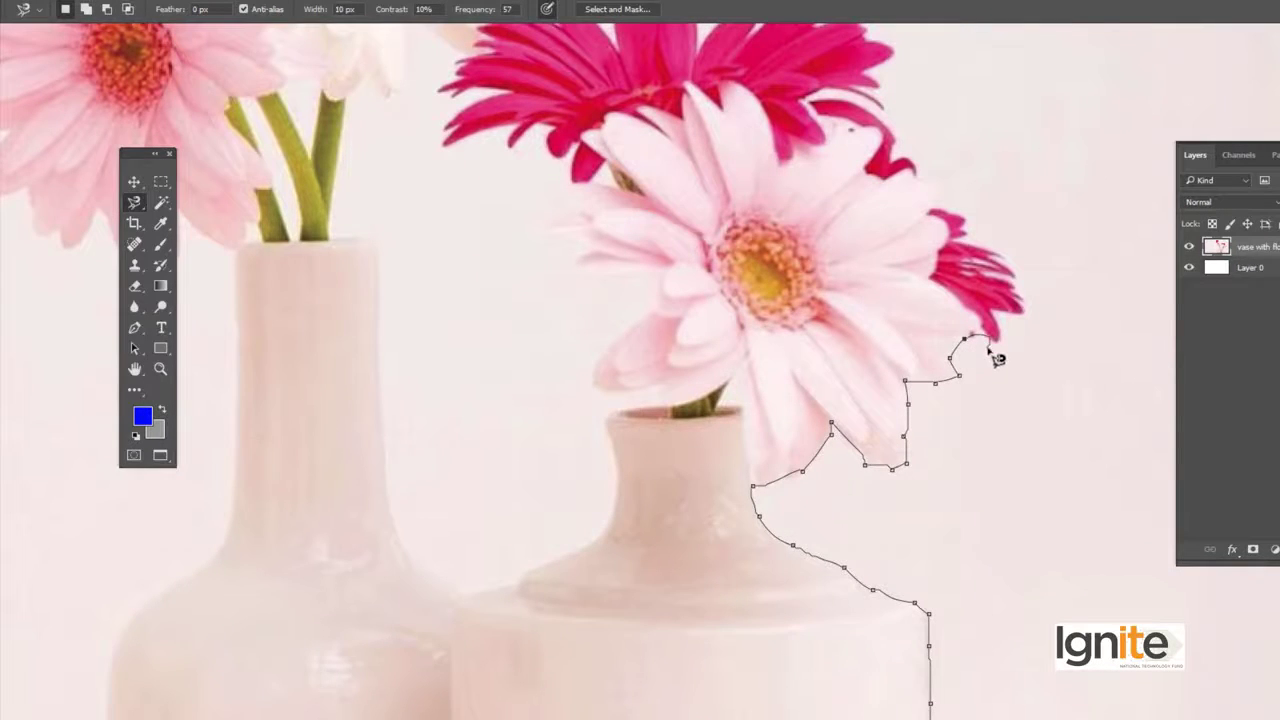
{"action": "left_click_drag", "start_coordinate": [1006, 350], "coordinate": [993, 411]}
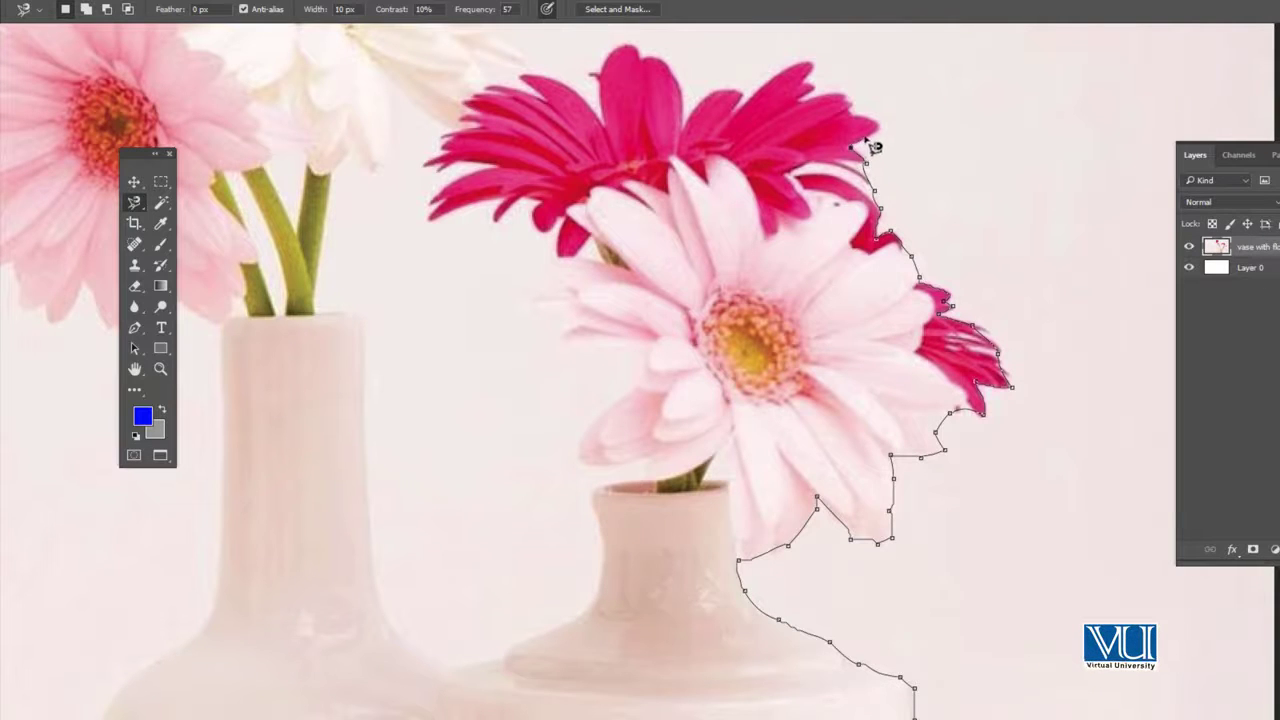
Pan over the magenta and white flower tops, removing a misplaced anchor from the outline
{"action": "left_click_drag", "start_coordinate": [870, 140], "coordinate": [987, 310]}
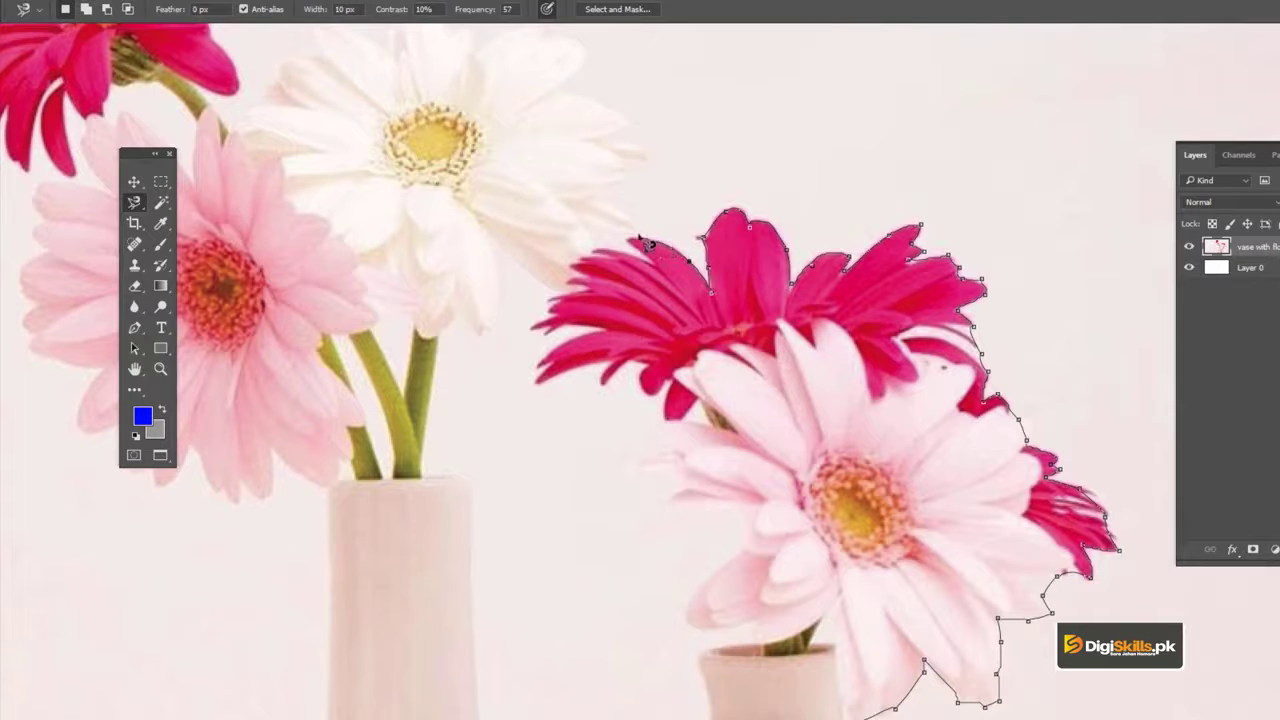
{"action": "left_click_drag", "start_coordinate": [641, 246], "coordinate": [748, 348]}
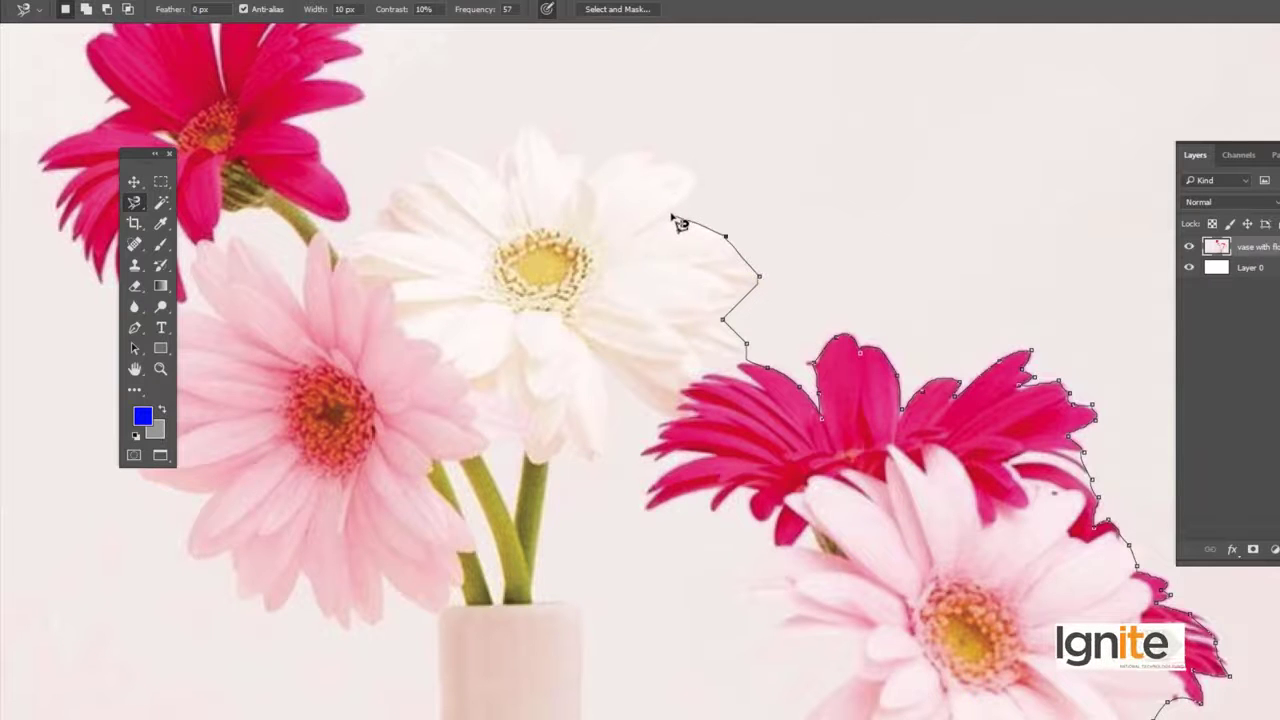
{"action": "left_click_drag", "start_coordinate": [717, 259], "coordinate": [910, 398]}
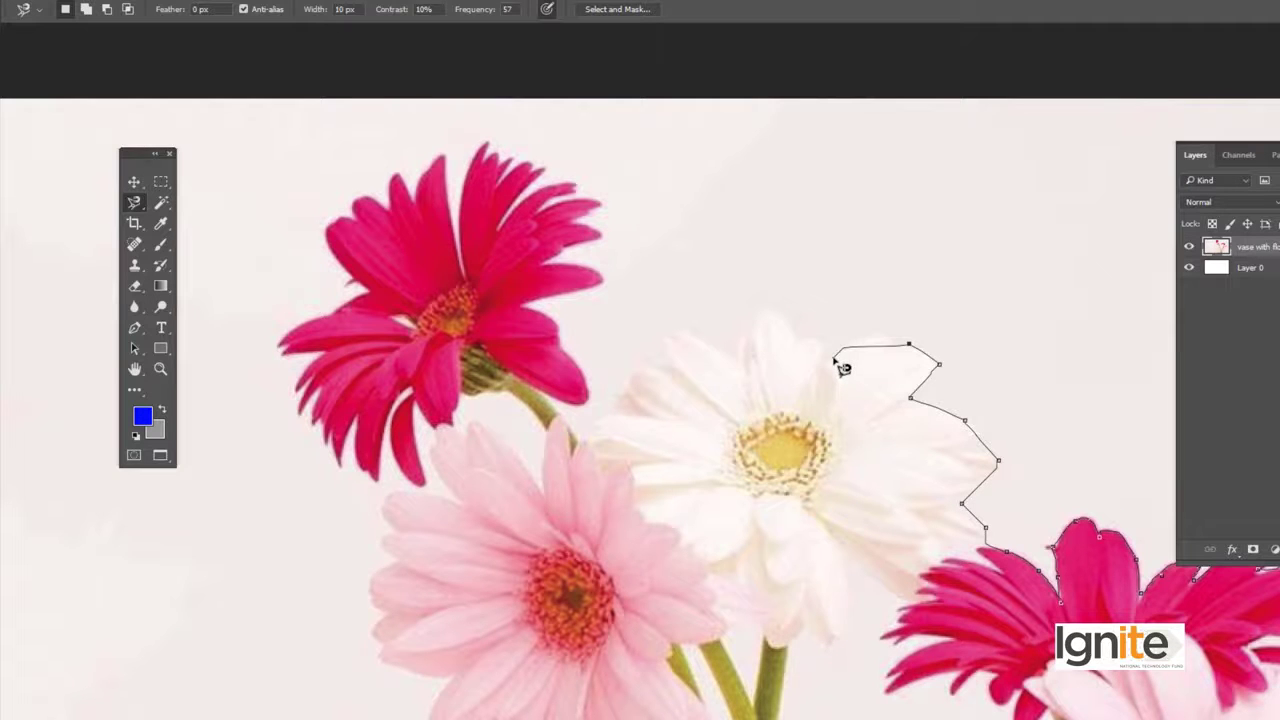
{"action": "key", "text": "BackSpace"}
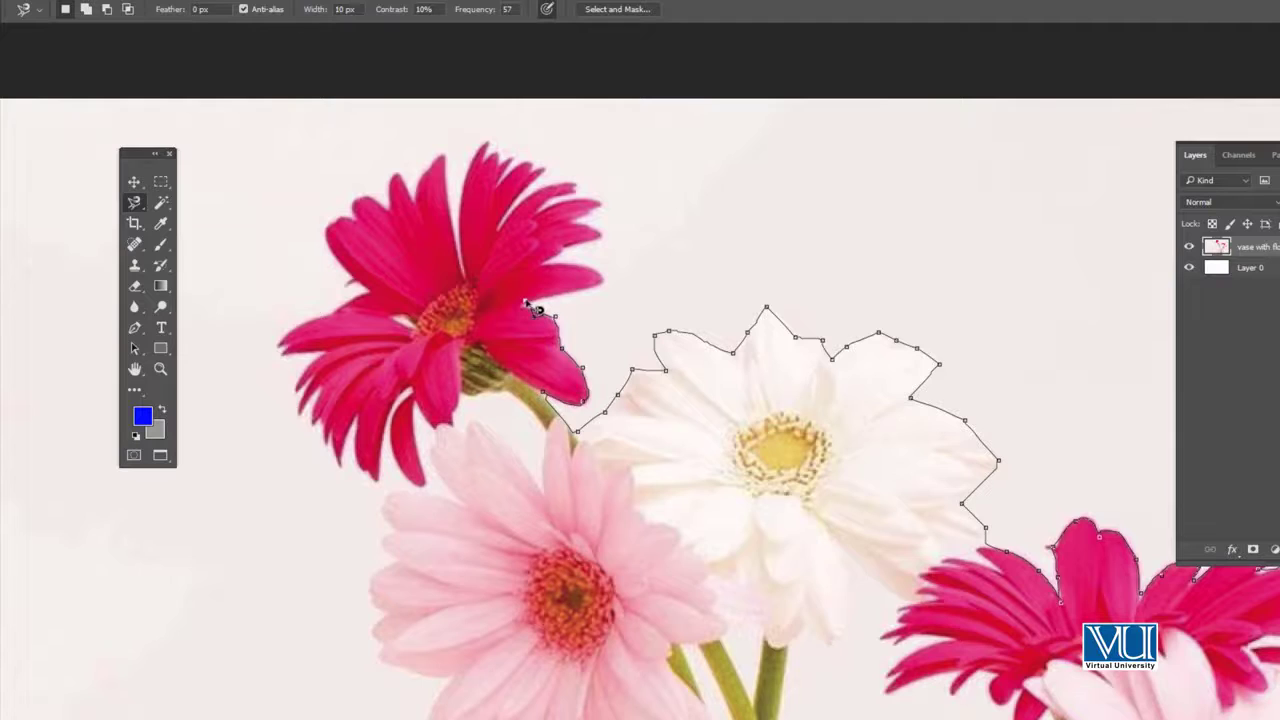
Anchor the outline at the magenta petal tip and continue down around the pink gerbera
{"action": "left_click_drag", "start_coordinate": [537, 310], "coordinate": [812, 362]}
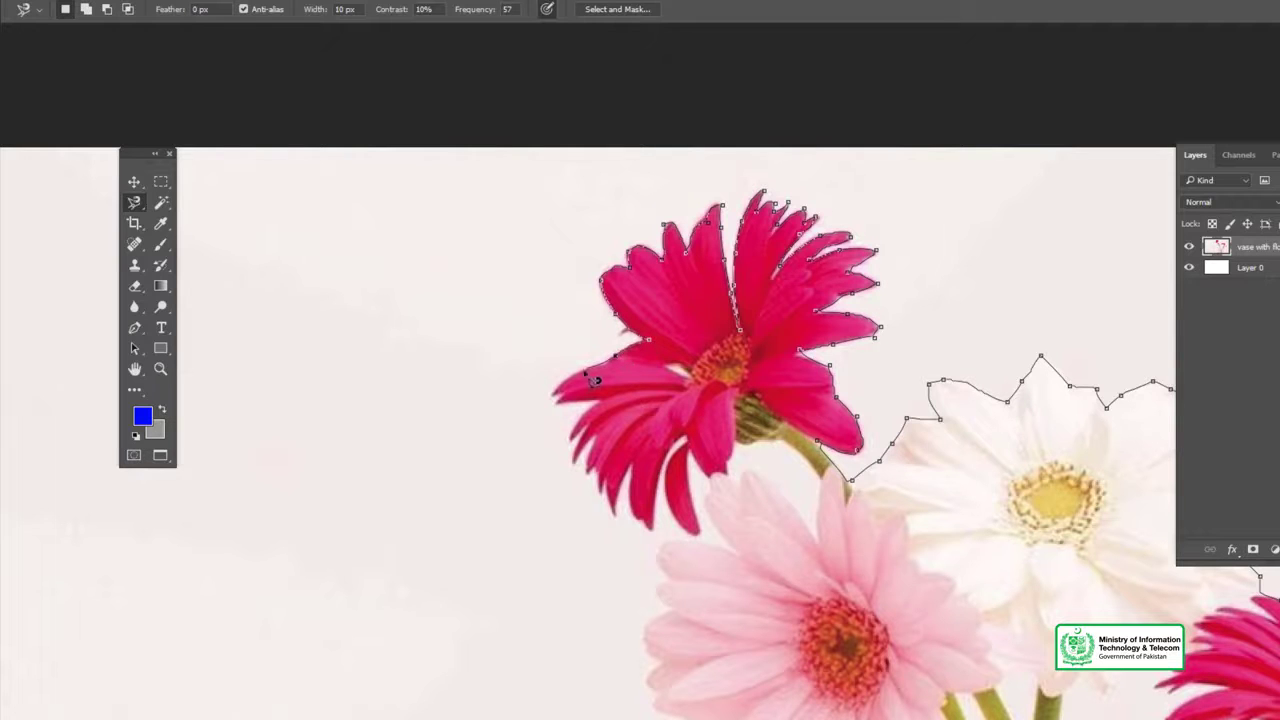
{"action": "left_click", "coordinate": [552, 406]}
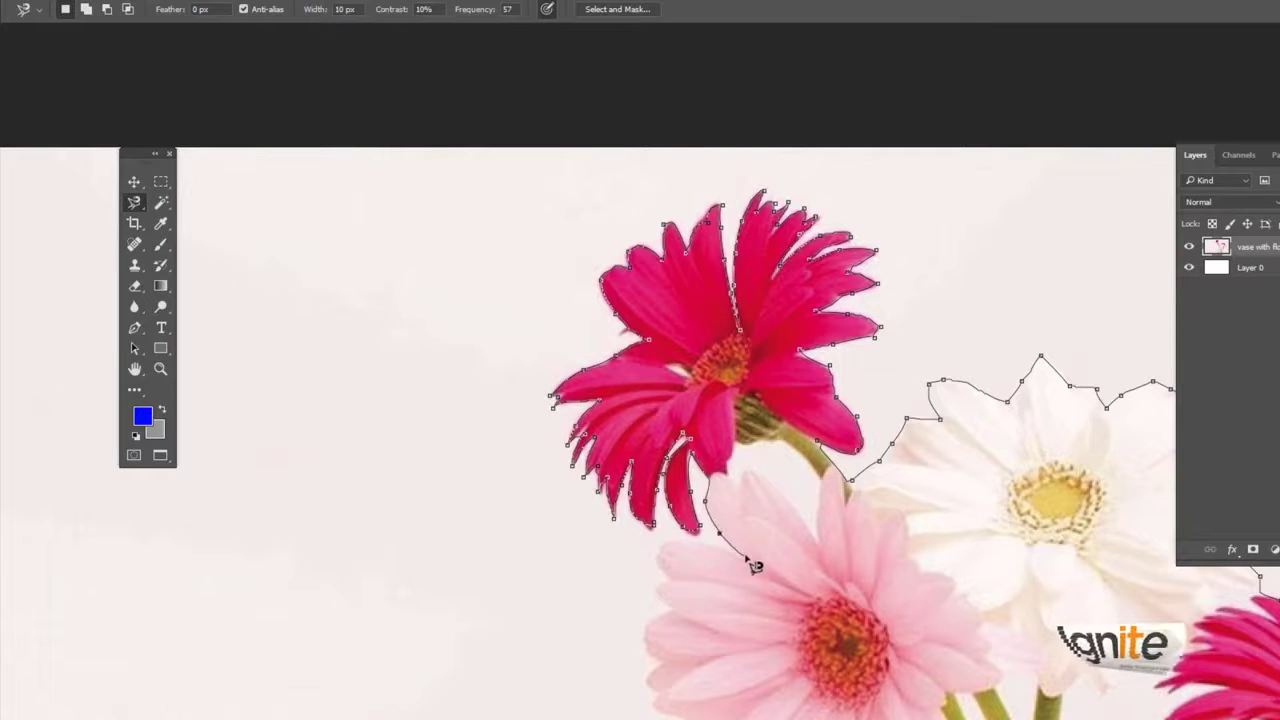
{"action": "left_click_drag", "start_coordinate": [745, 548], "coordinate": [778, 411]}
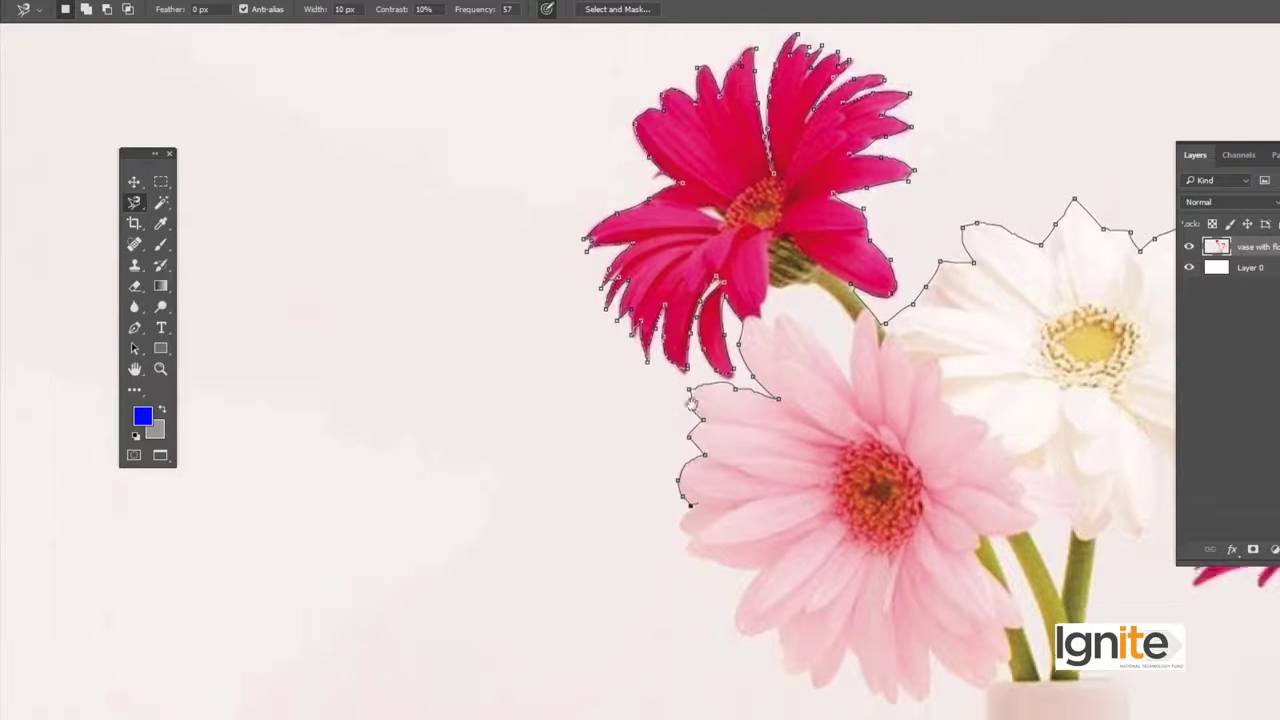
{"action": "scroll", "coordinate": [690, 470], "scroll_direction": "down", "scroll_amount": 3}
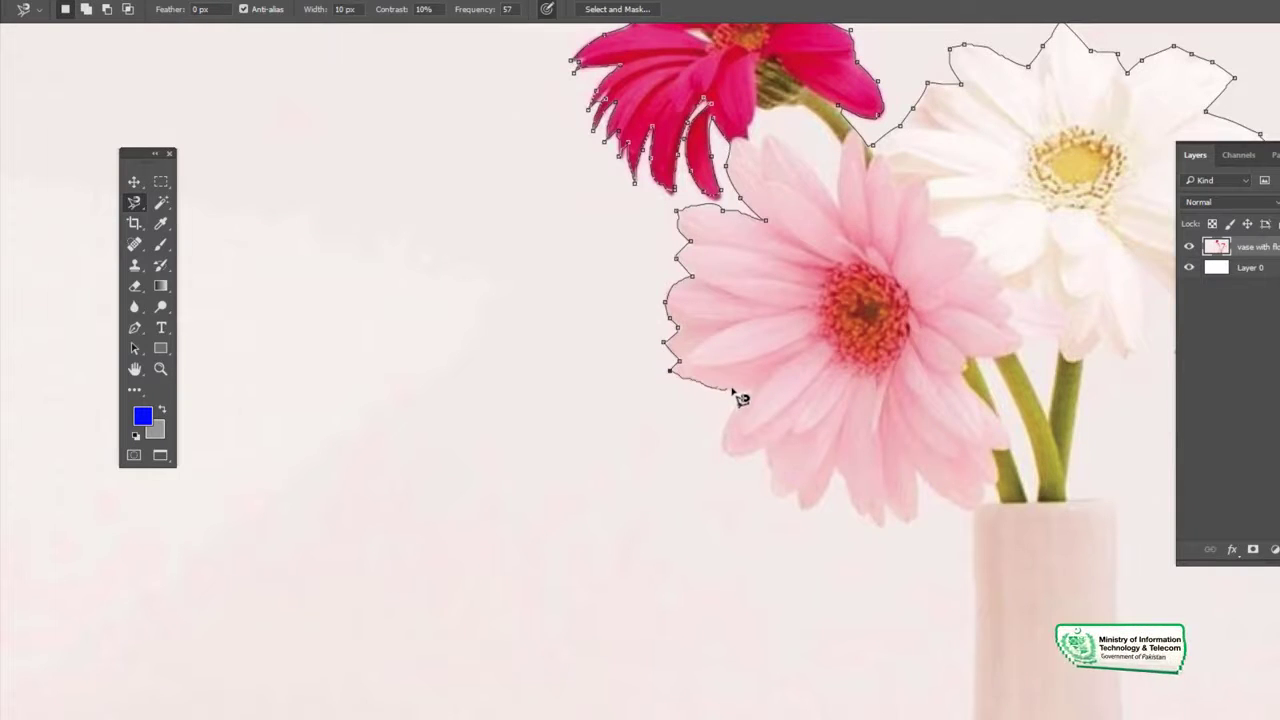
{"action": "left_click_drag", "start_coordinate": [757, 400], "coordinate": [587, 246]}
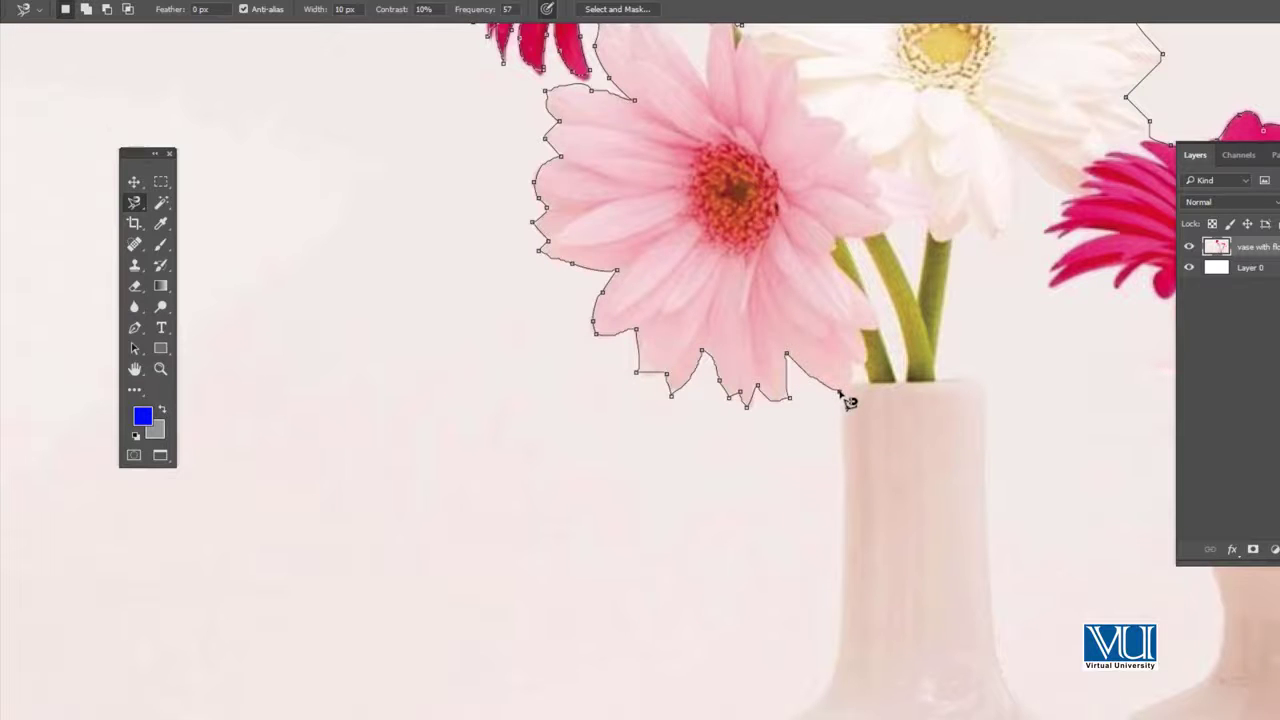
Trace down the vase neck, side and both bases, then double-click to close the selection
{"action": "left_click_drag", "start_coordinate": [848, 402], "coordinate": [752, 213]}
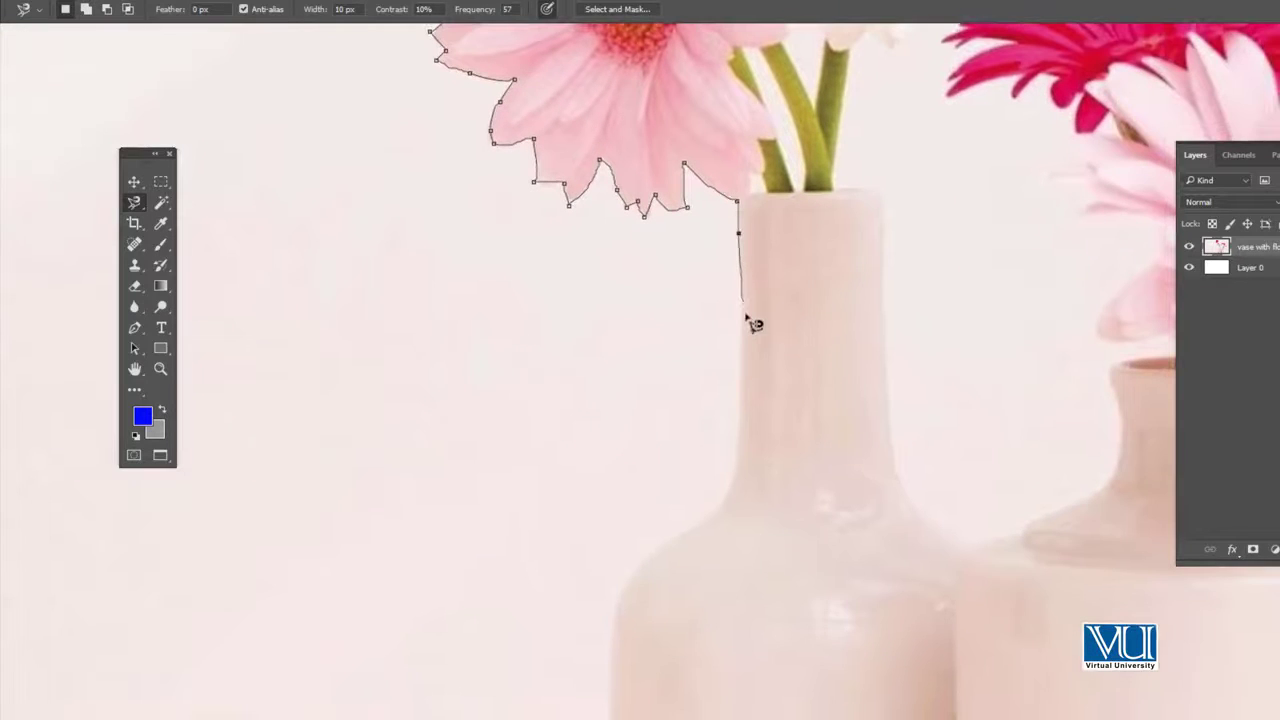
{"action": "left_click_drag", "start_coordinate": [743, 432], "coordinate": [762, 178]}
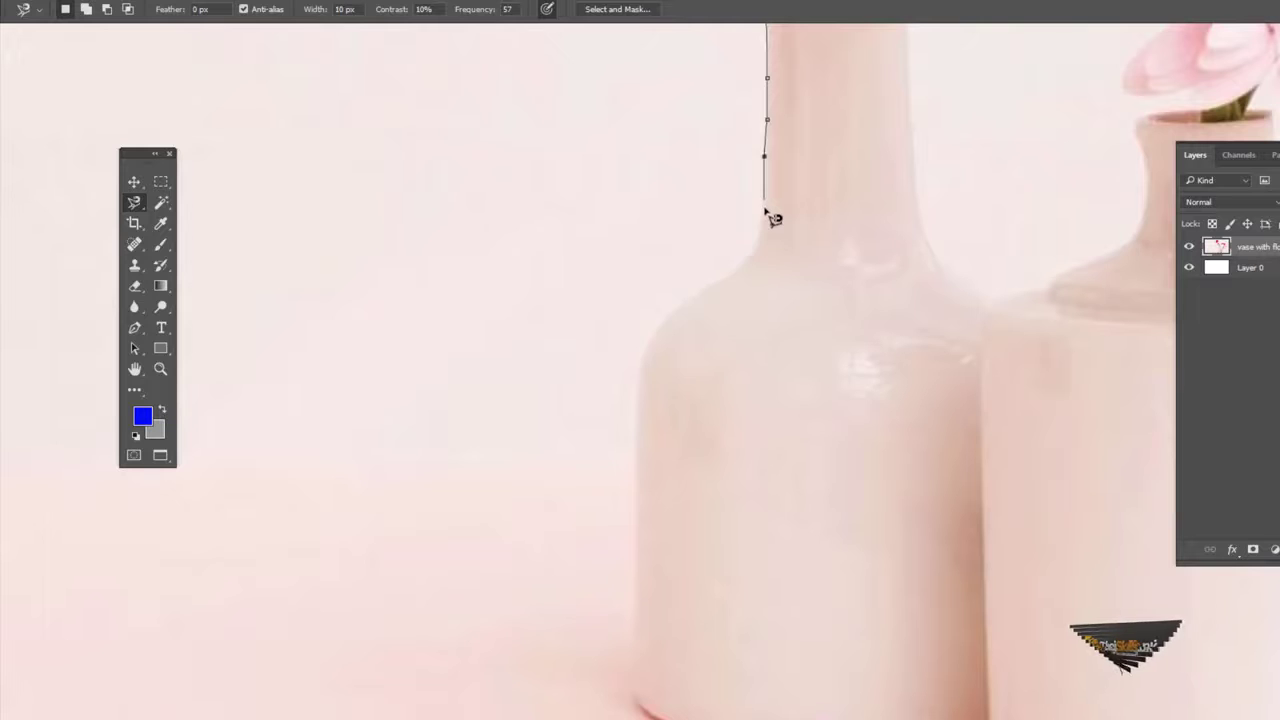
{"action": "left_click_drag", "start_coordinate": [746, 251], "coordinate": [720, 91]}
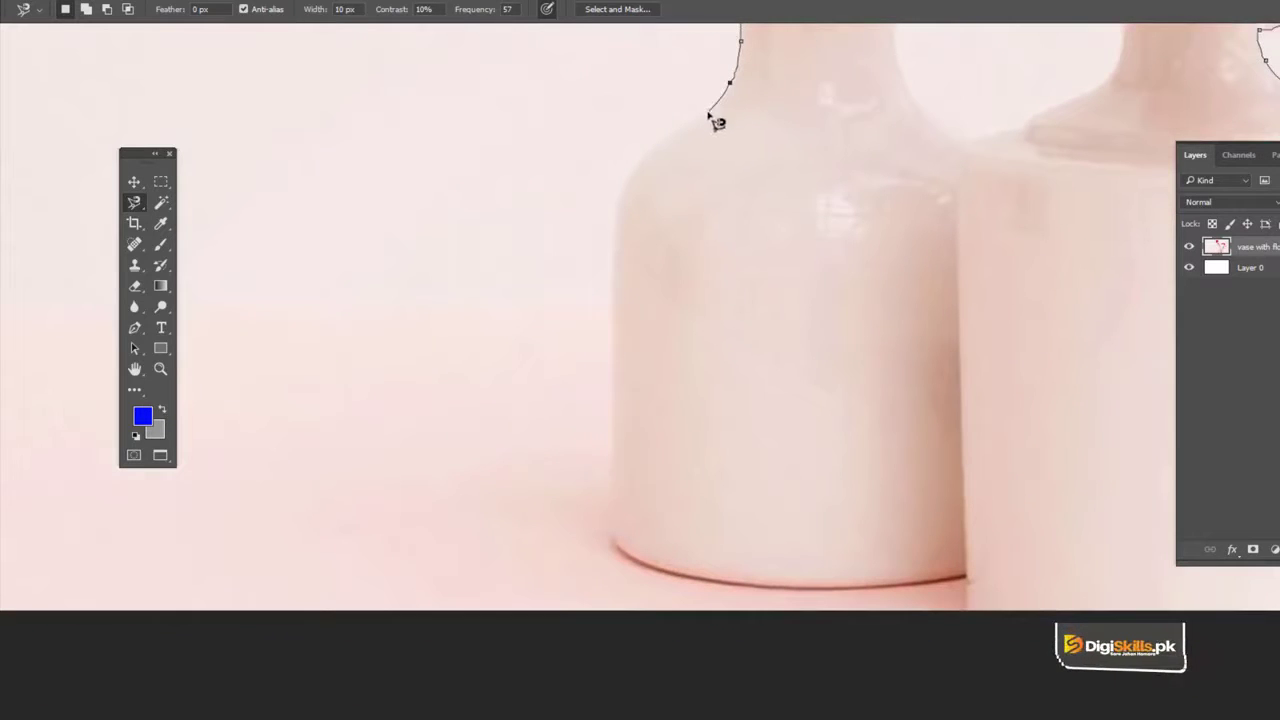
{"action": "left_click_drag", "start_coordinate": [643, 157], "coordinate": [622, 90]}
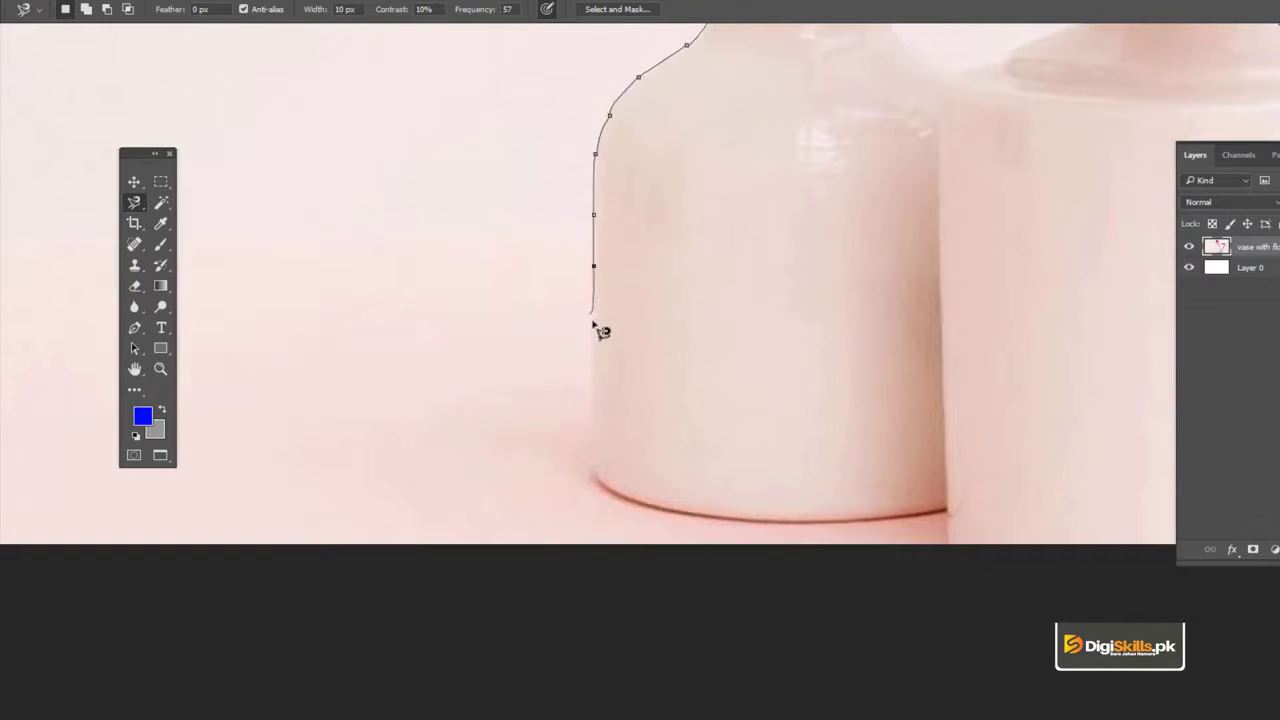
{"action": "left_click_drag", "start_coordinate": [597, 319], "coordinate": [499, 139]}
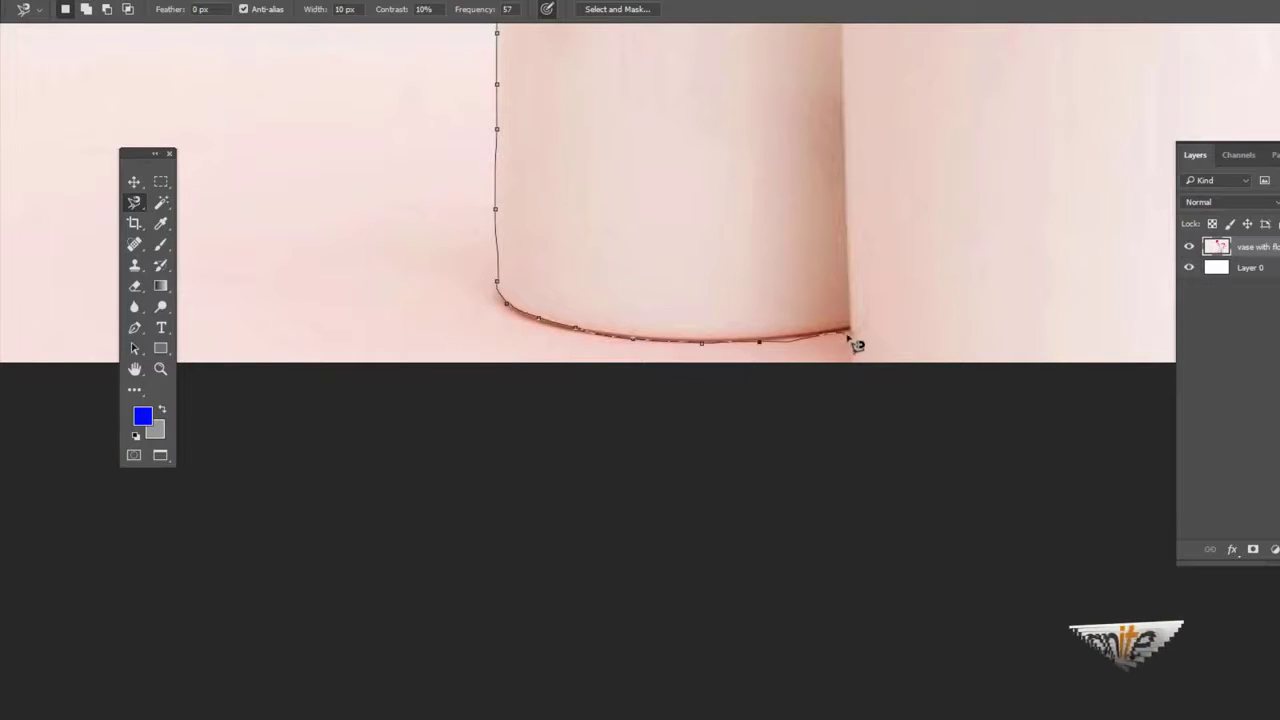
{"action": "left_click_drag", "start_coordinate": [852, 325], "coordinate": [647, 255]}
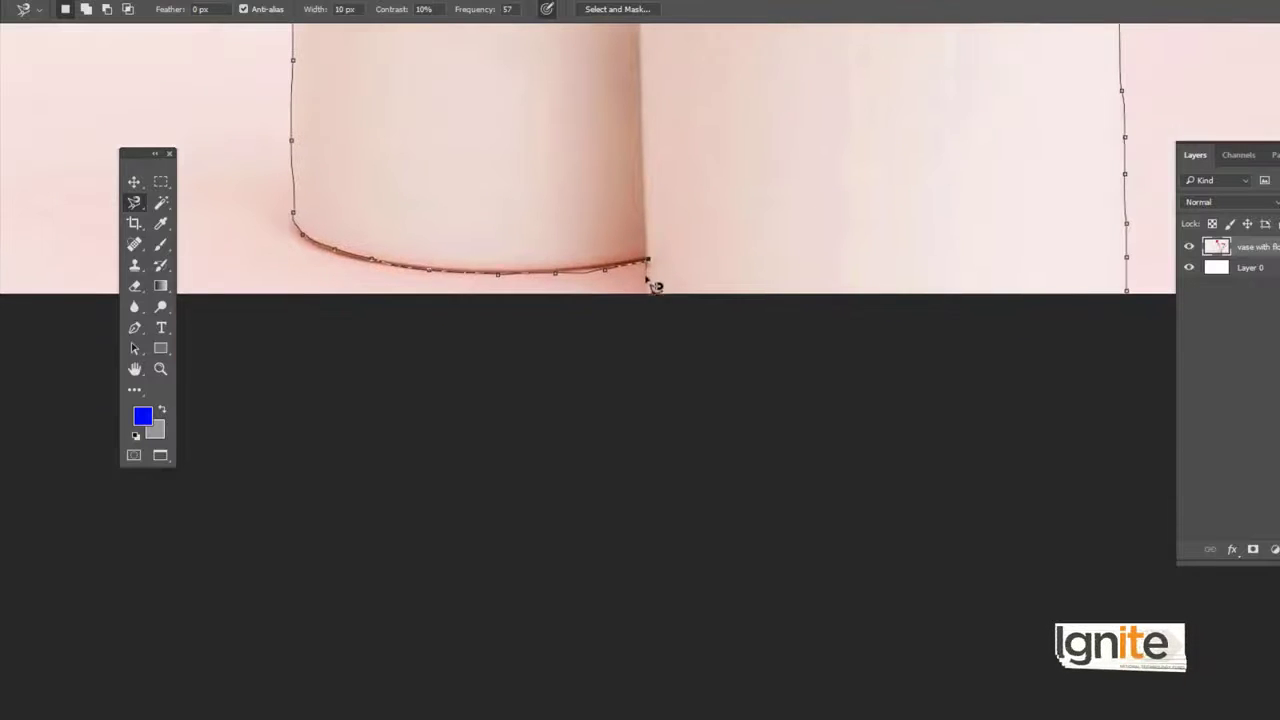
{"action": "left_click_drag", "start_coordinate": [822, 291], "coordinate": [679, 285]}
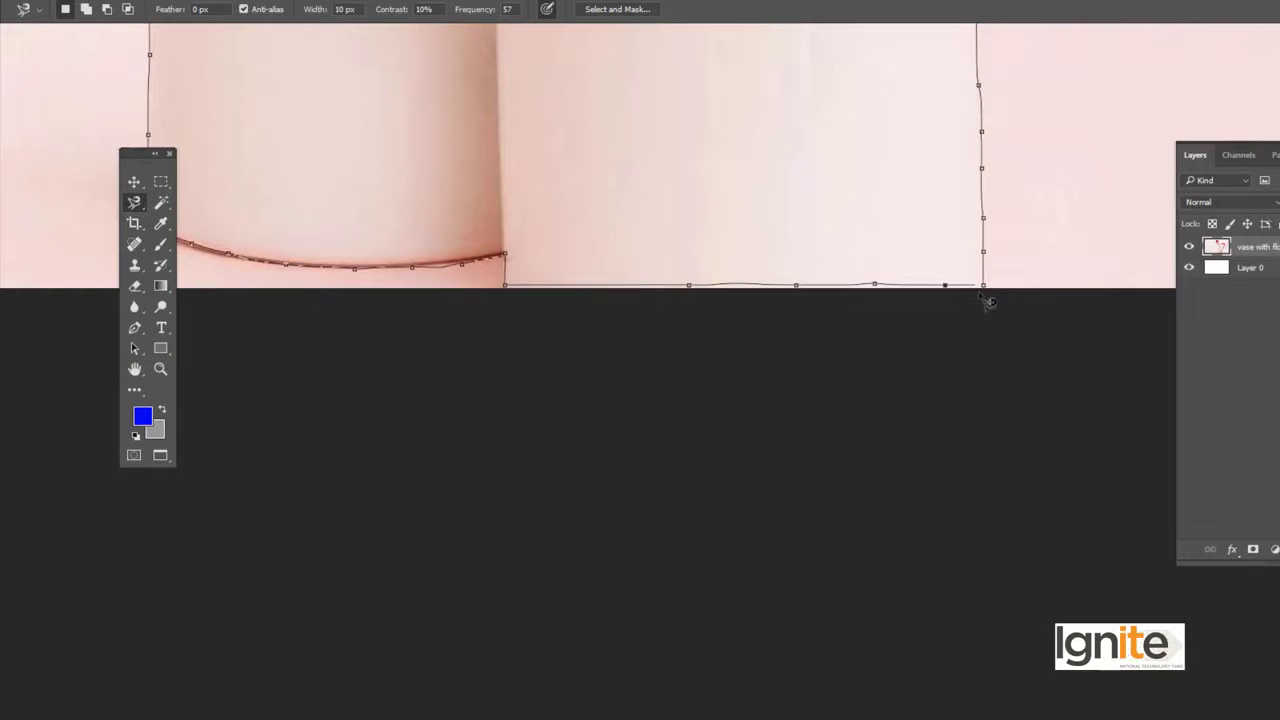
{"action": "double_click", "coordinate": [994, 293]}
{"action": "key", "text": "j"}
{"action": "key", "text": "s"}
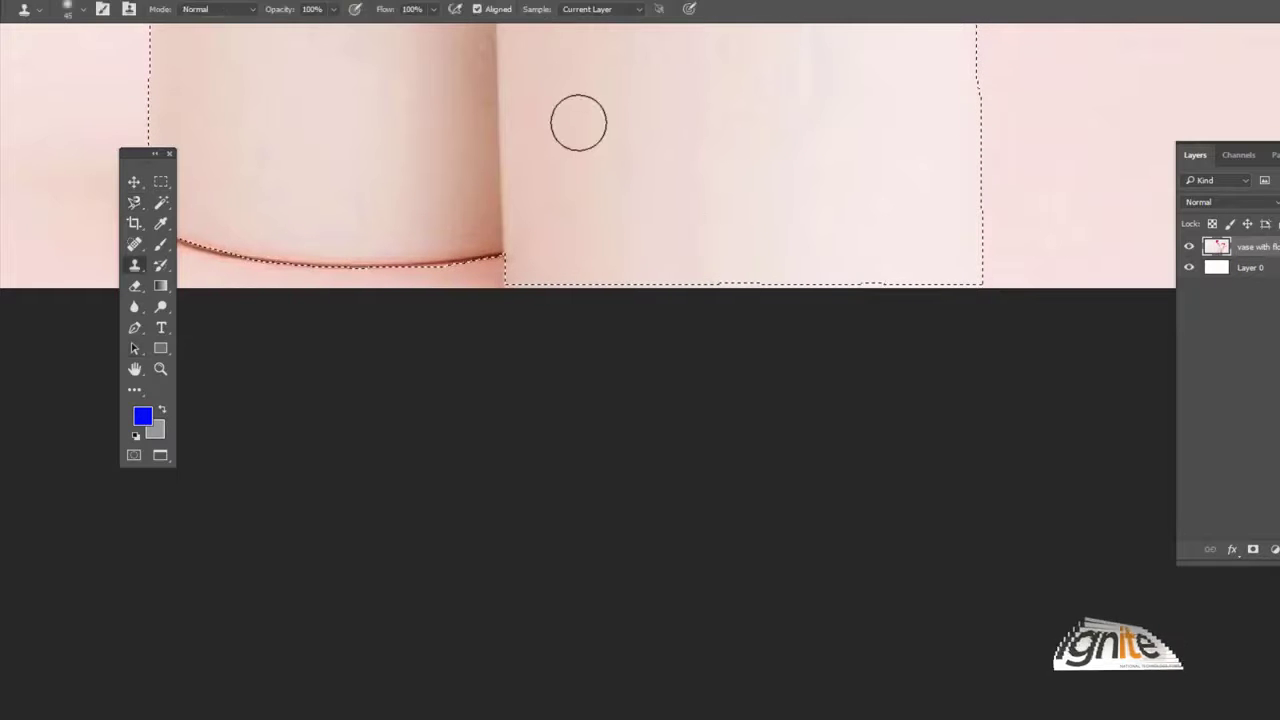
{"action": "key", "text": "z"}
{"action": "left_click", "coordinate": [574, 126], "text": "alt"}
{"action": "key", "text": "v"}
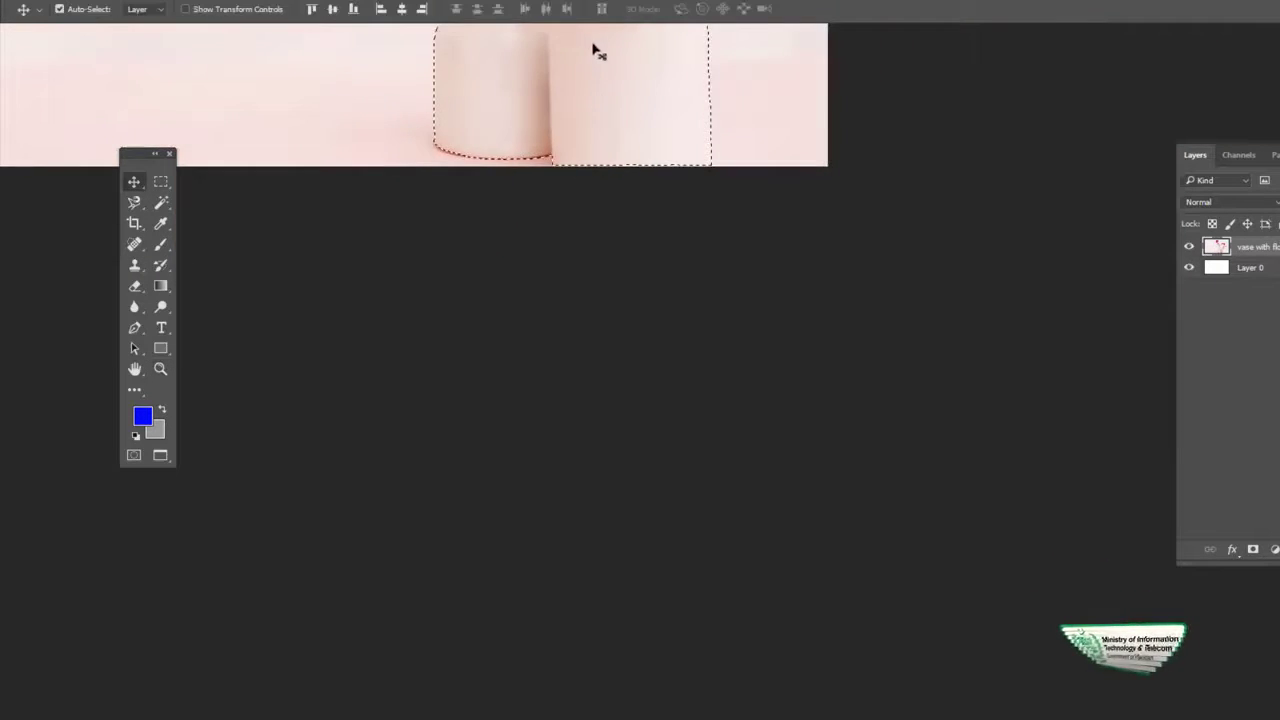
{"action": "left_click_drag", "start_coordinate": [594, 50], "coordinate": [654, 220]}
{"action": "key", "text": "z"}
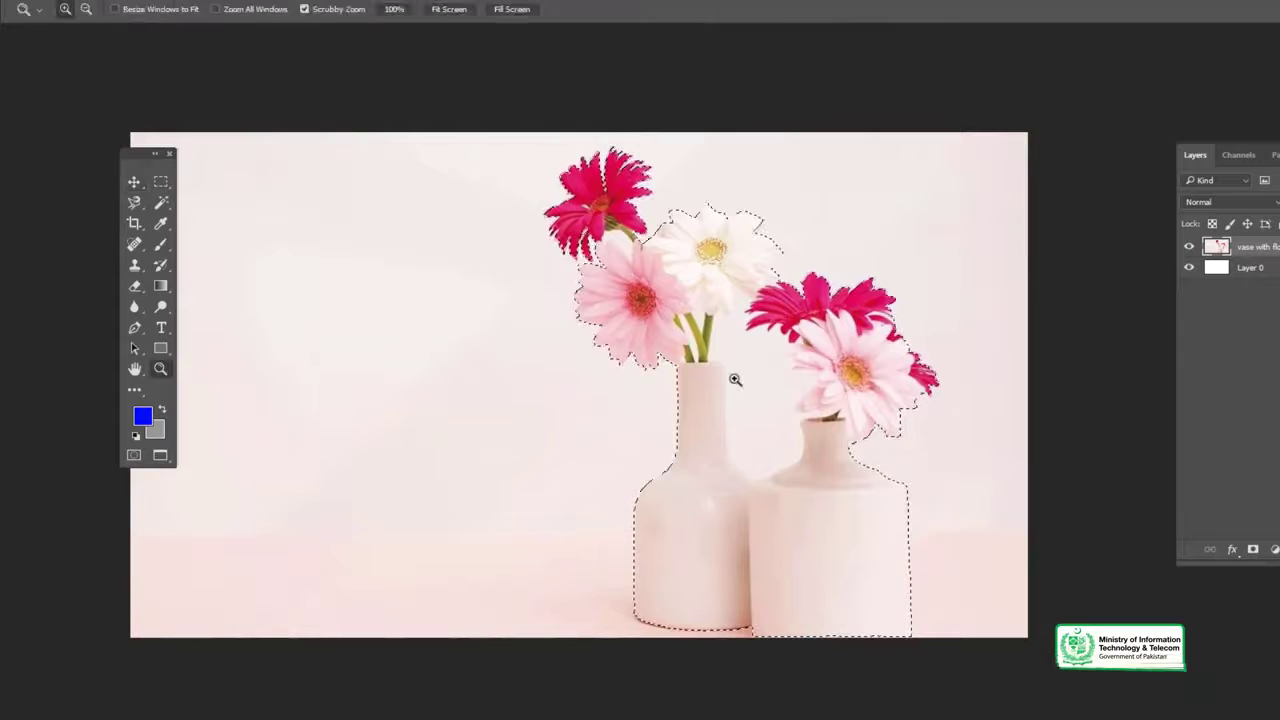
{"action": "left_click", "coordinate": [735, 379]}
{"action": "key", "text": "v"}
{"action": "key", "text": "ctrl+plus"}
{"action": "left_click_drag", "start_coordinate": [737, 334], "coordinate": [755, 367]}
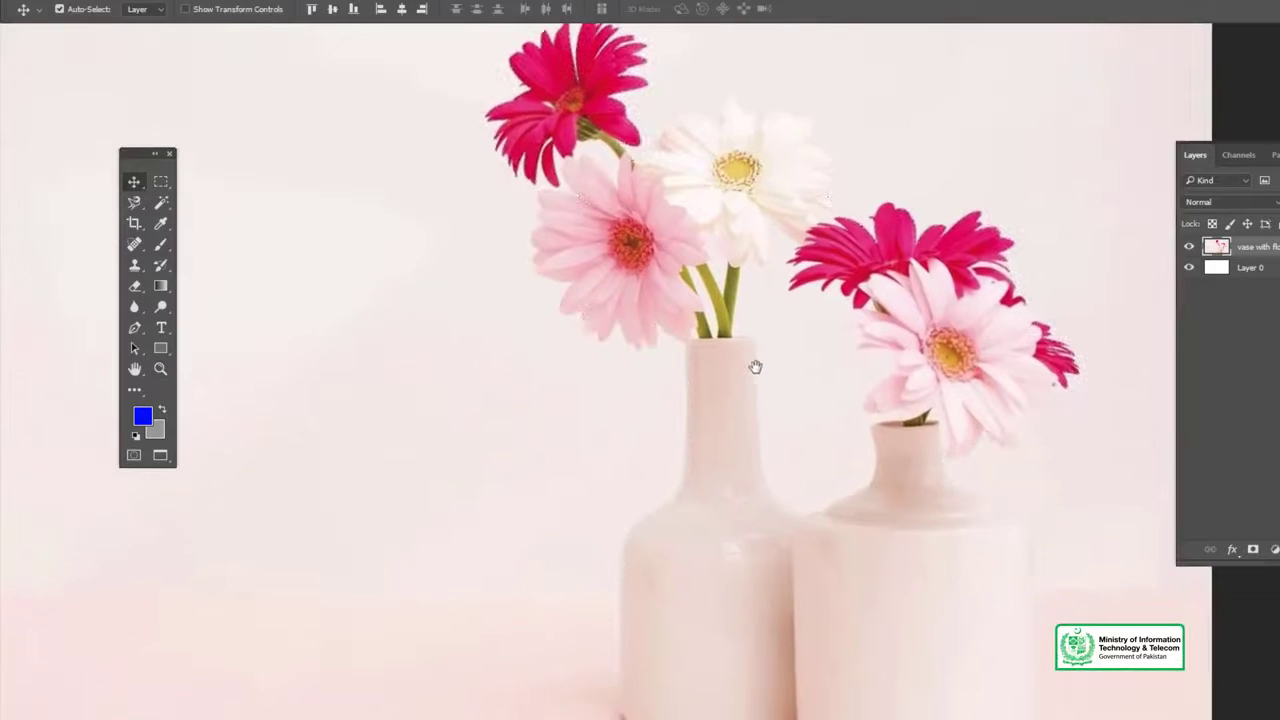
{"action": "key", "text": "z"}
{"action": "left_click", "coordinate": [700, 357], "text": "alt"}
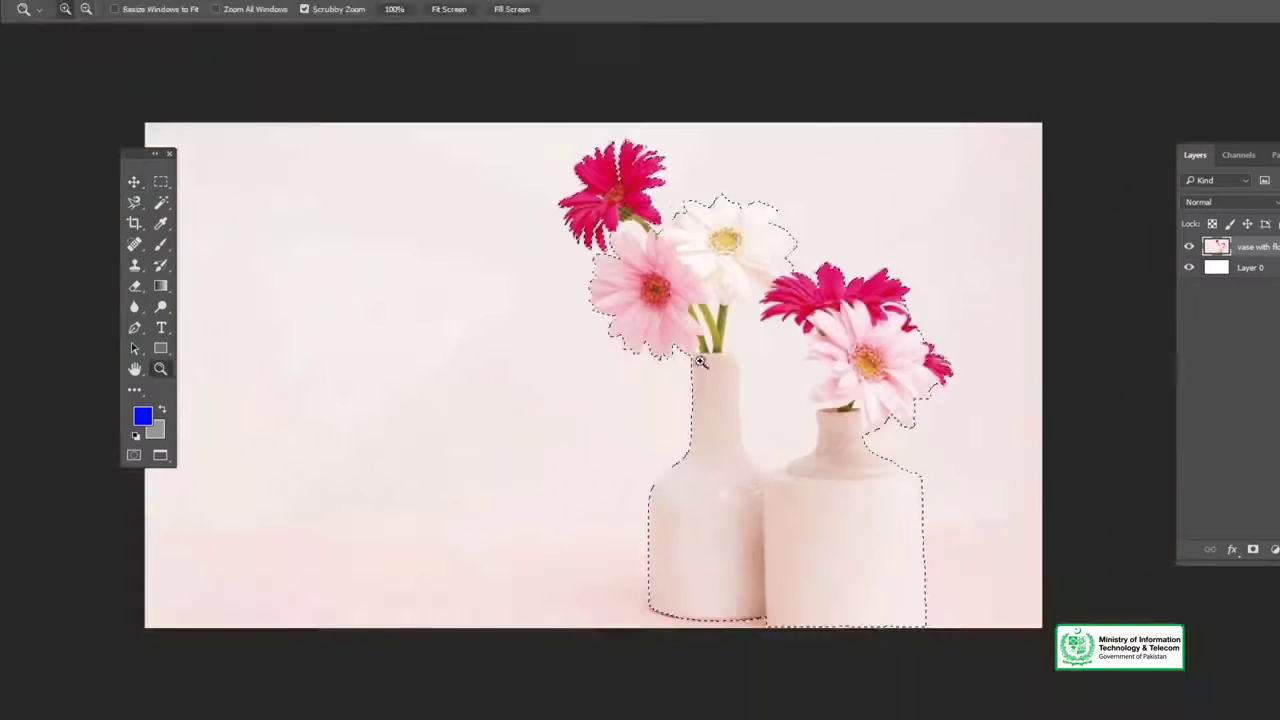
{"action": "key", "text": "v"}
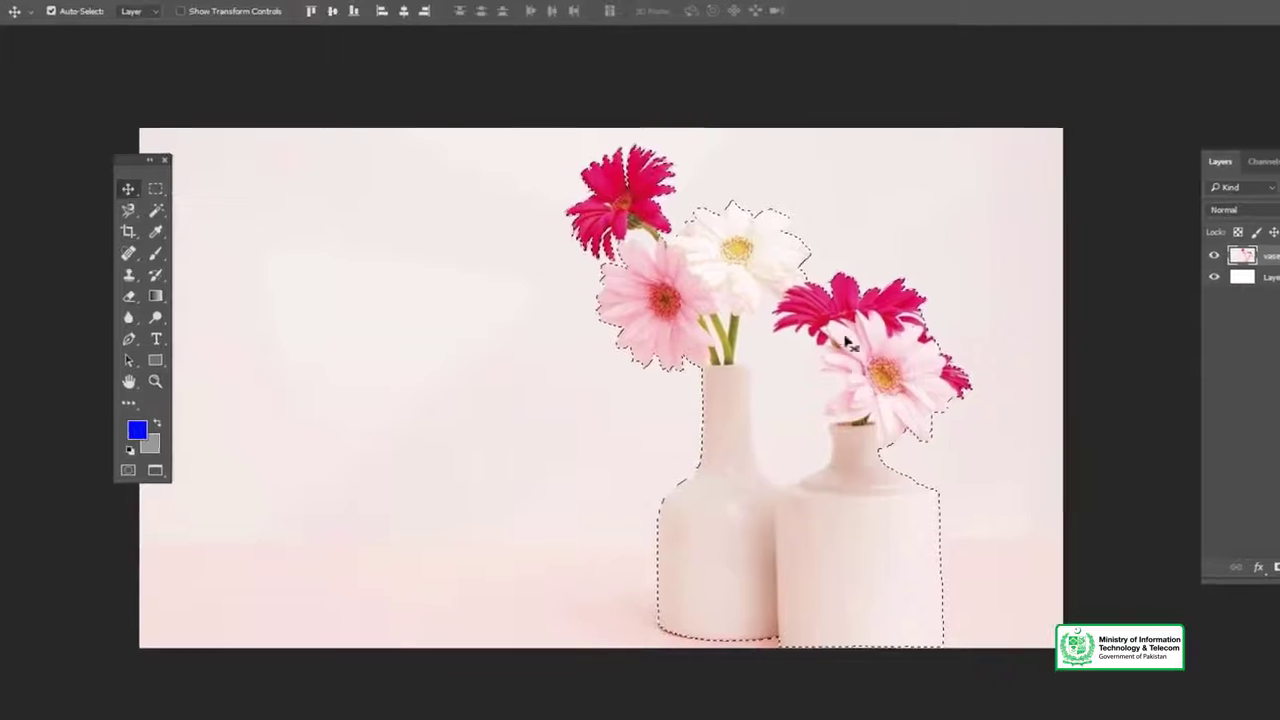
Test the selection by moving the vases and flowers left and right, undoing each move
{"action": "left_click_drag", "start_coordinate": [845, 343], "coordinate": [537, 365]}
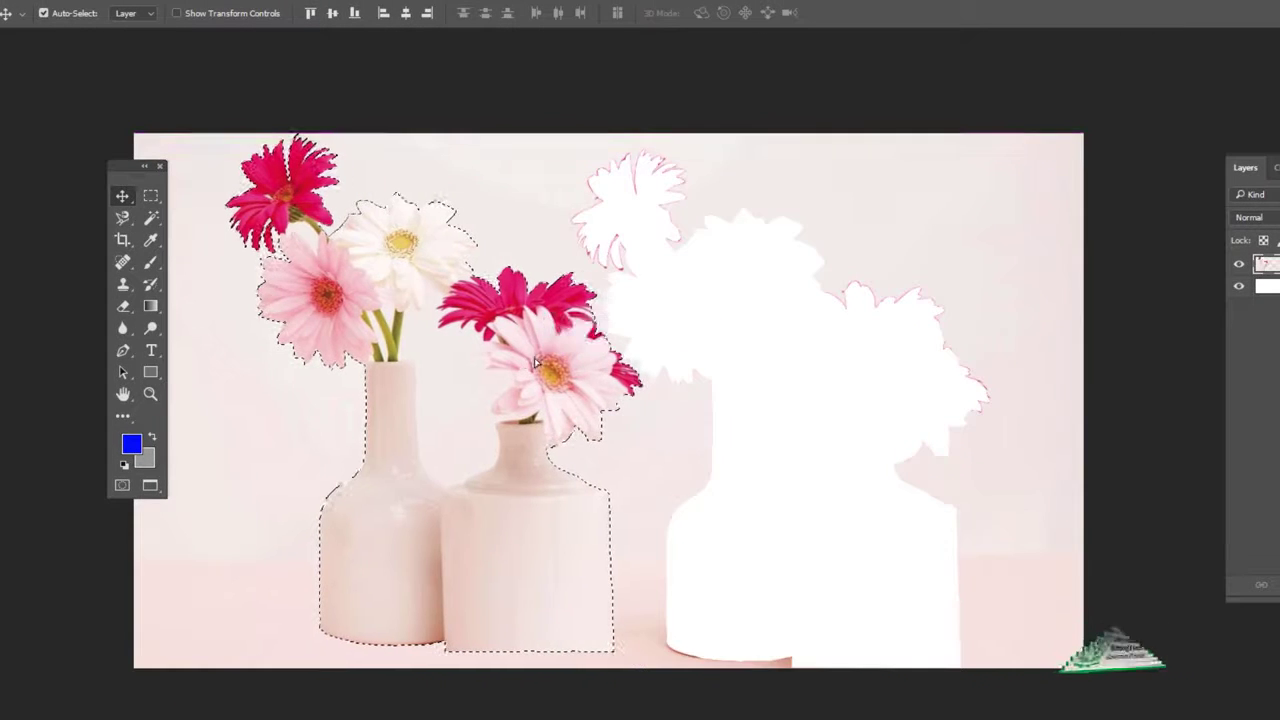
{"action": "key", "text": "ctrl+z"}
{"action": "left_click_drag", "start_coordinate": [698, 335], "coordinate": [940, 260]}
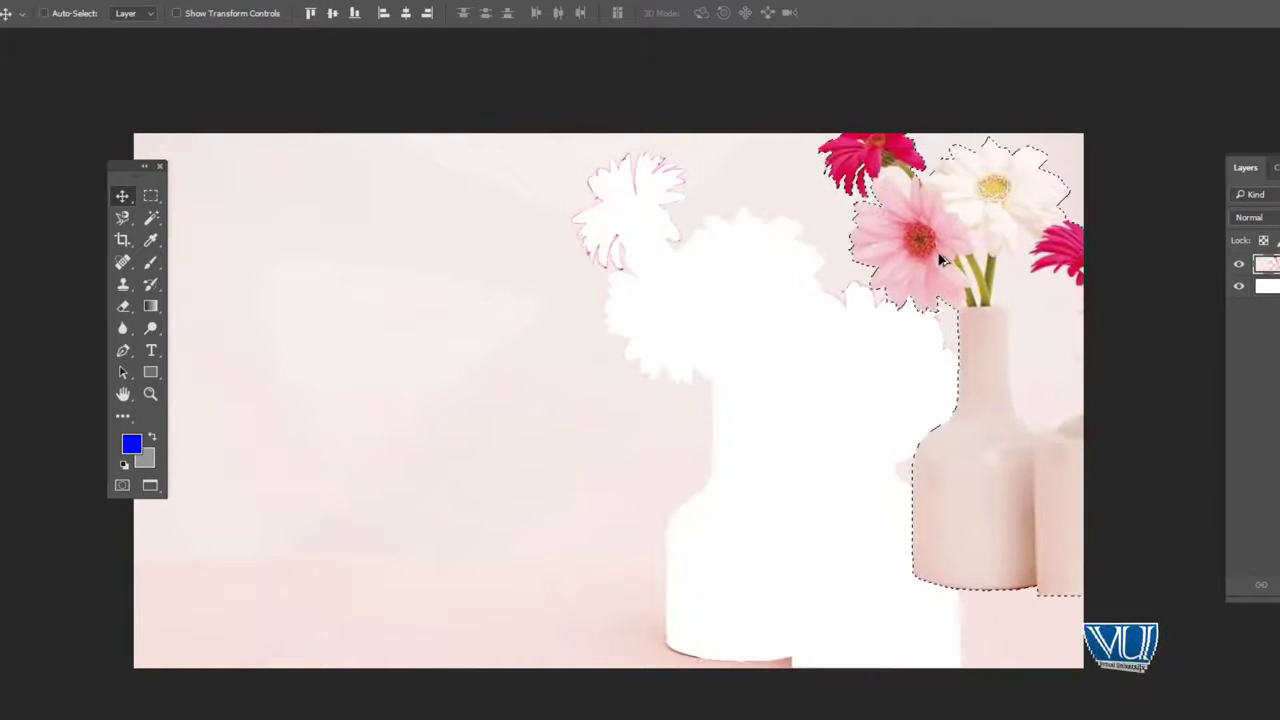
{"action": "key", "text": "ctrl+z"}
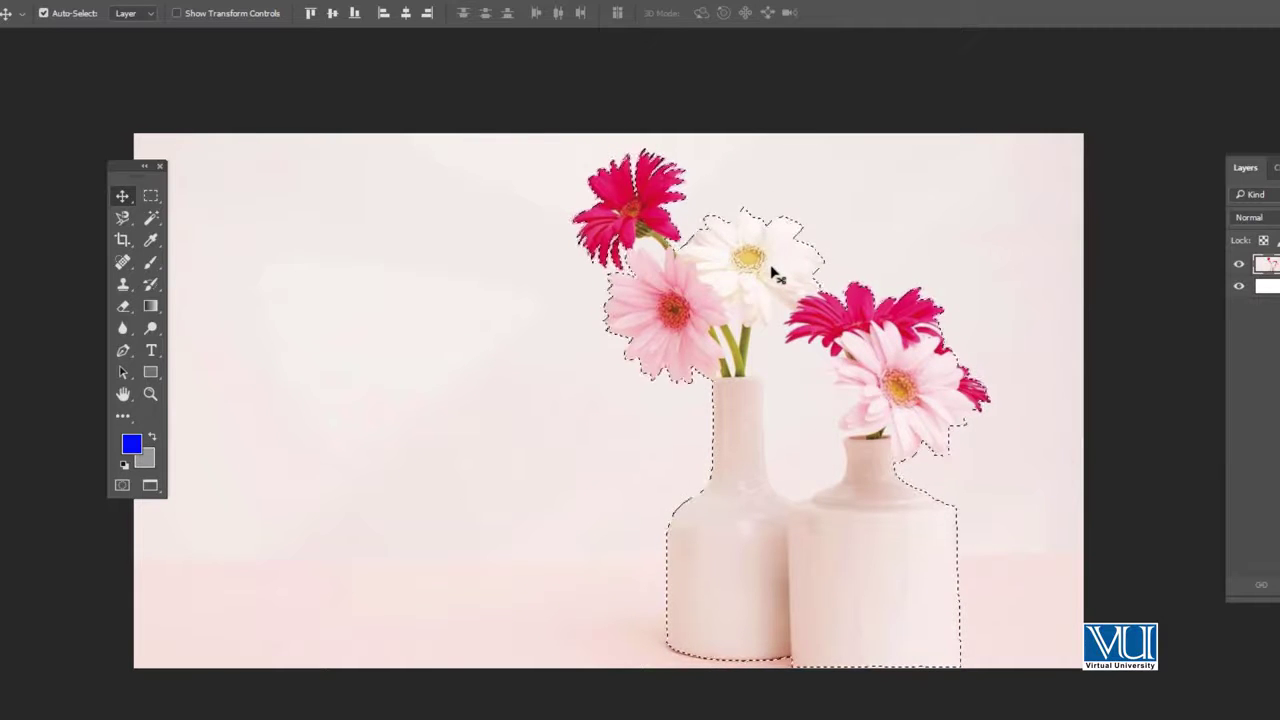
Delete the selected vases and flowers and zoom in to inspect the cleared white area
{"action": "key", "text": "Delete"}
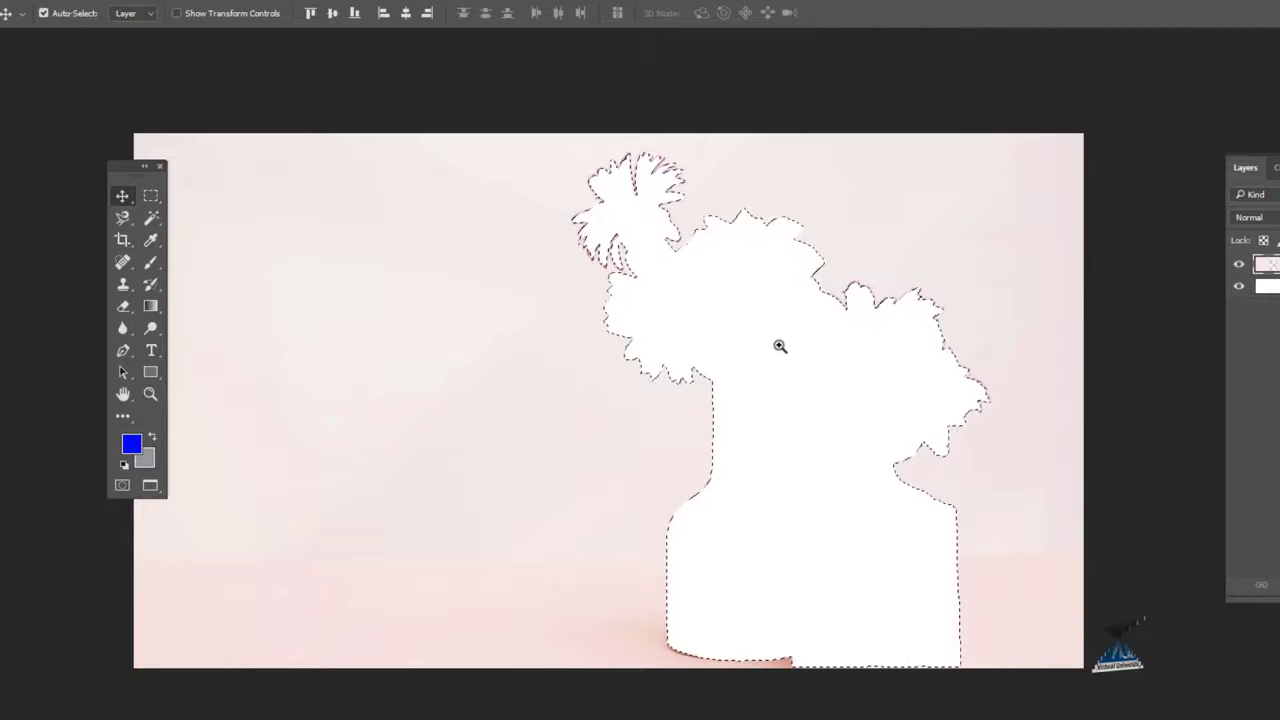
{"action": "key", "text": "z"}
{"action": "left_click", "coordinate": [822, 396]}
{"action": "key", "text": "v"}
{"action": "scroll", "coordinate": [726, 371], "scroll_direction": "right", "scroll_amount": 5}
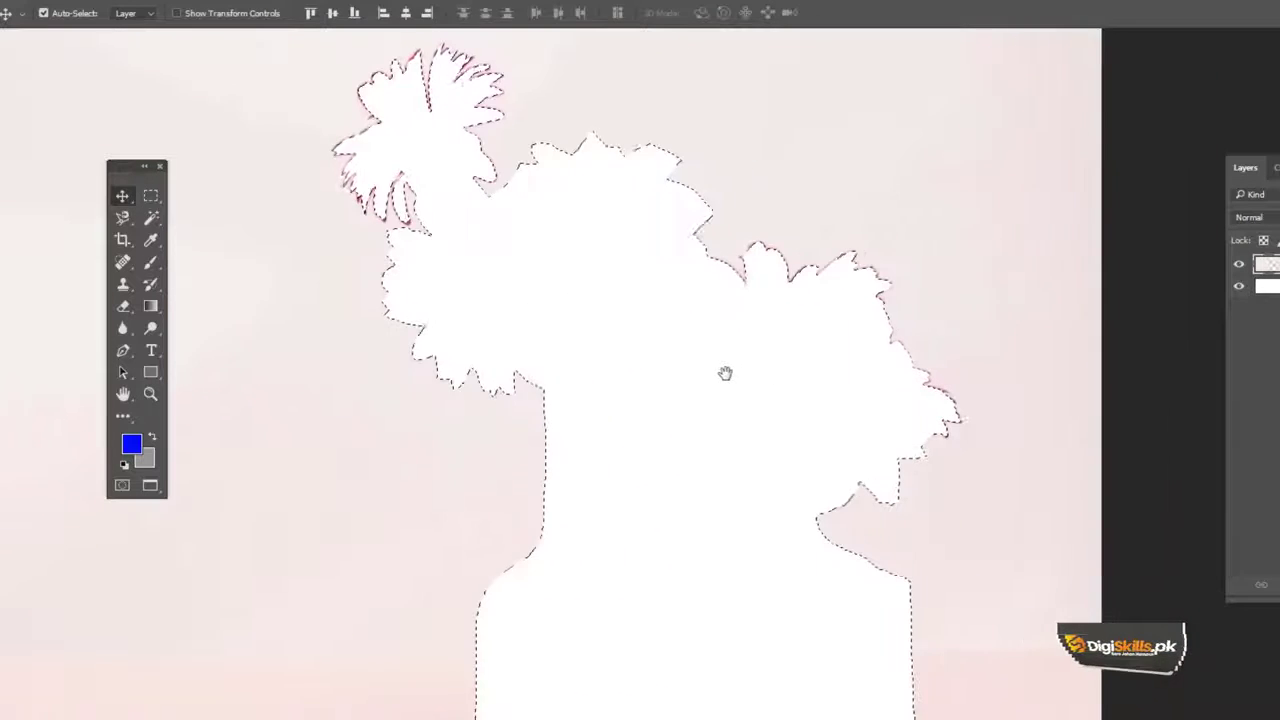
{"action": "scroll", "coordinate": [722, 380], "scroll_direction": "right", "scroll_amount": 1}
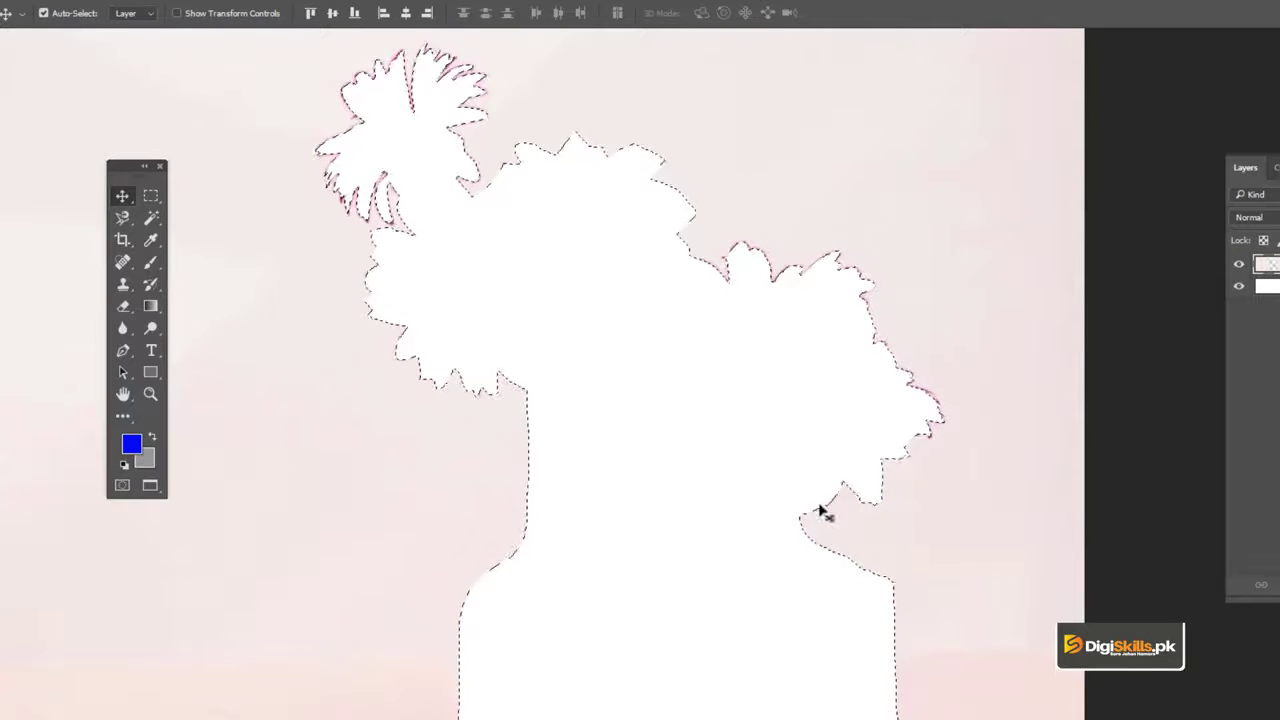
Undo the deletion and the trial move, restoring the vases and flowers in place
{"action": "key", "text": "ctrl+z"}
{"action": "mouse_move", "coordinate": [586, 411]}
{"action": "left_mouse_down"}
{"action": "mouse_move", "coordinate": [629, 430]}
{"action": "mouse_move", "coordinate": [391, 434]}
{"action": "mouse_move", "coordinate": [577, 378]}
{"action": "left_mouse_up"}
{"action": "key", "text": "ctrl+z"}
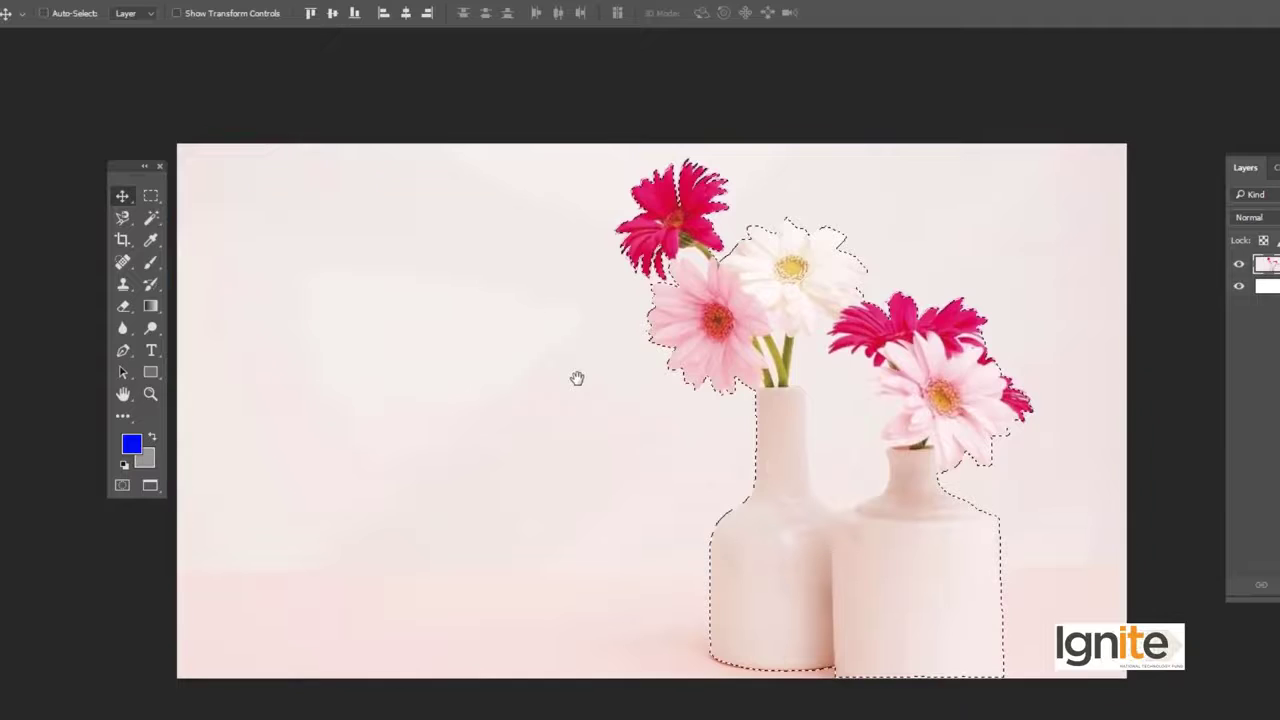
{"action": "key", "text": "Delete"}
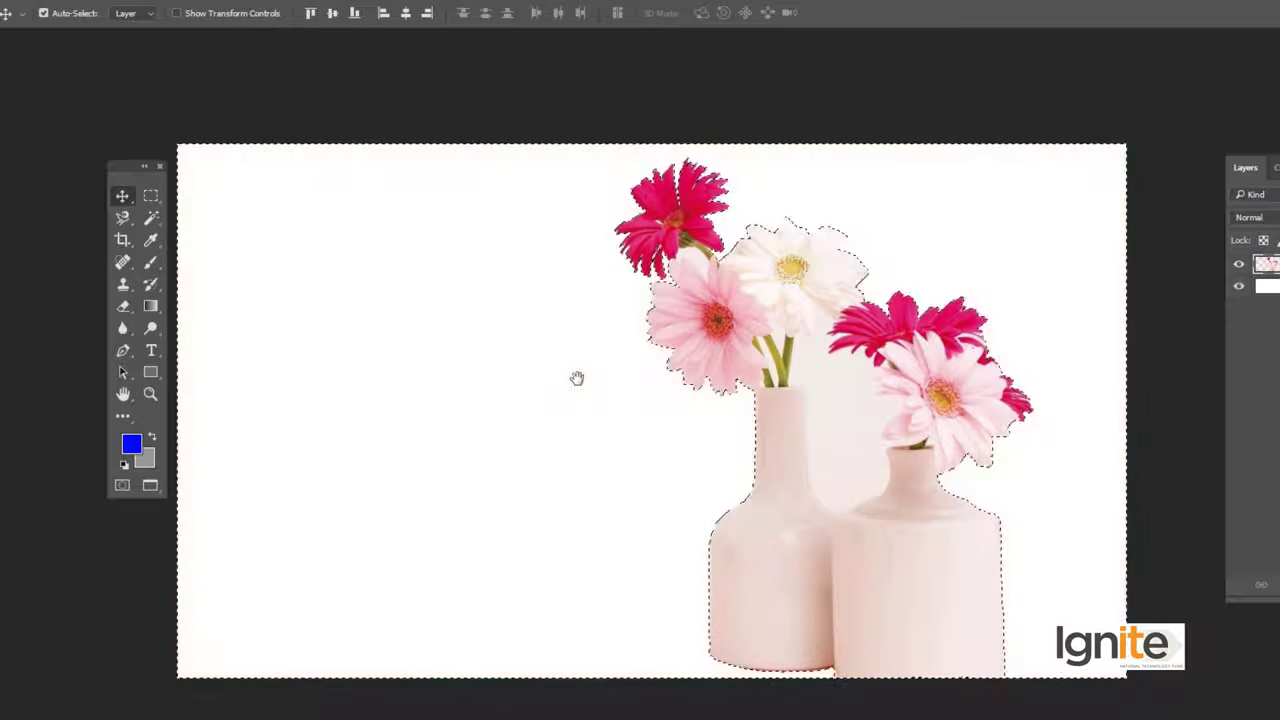
{"action": "left_click", "coordinate": [888, 382]}
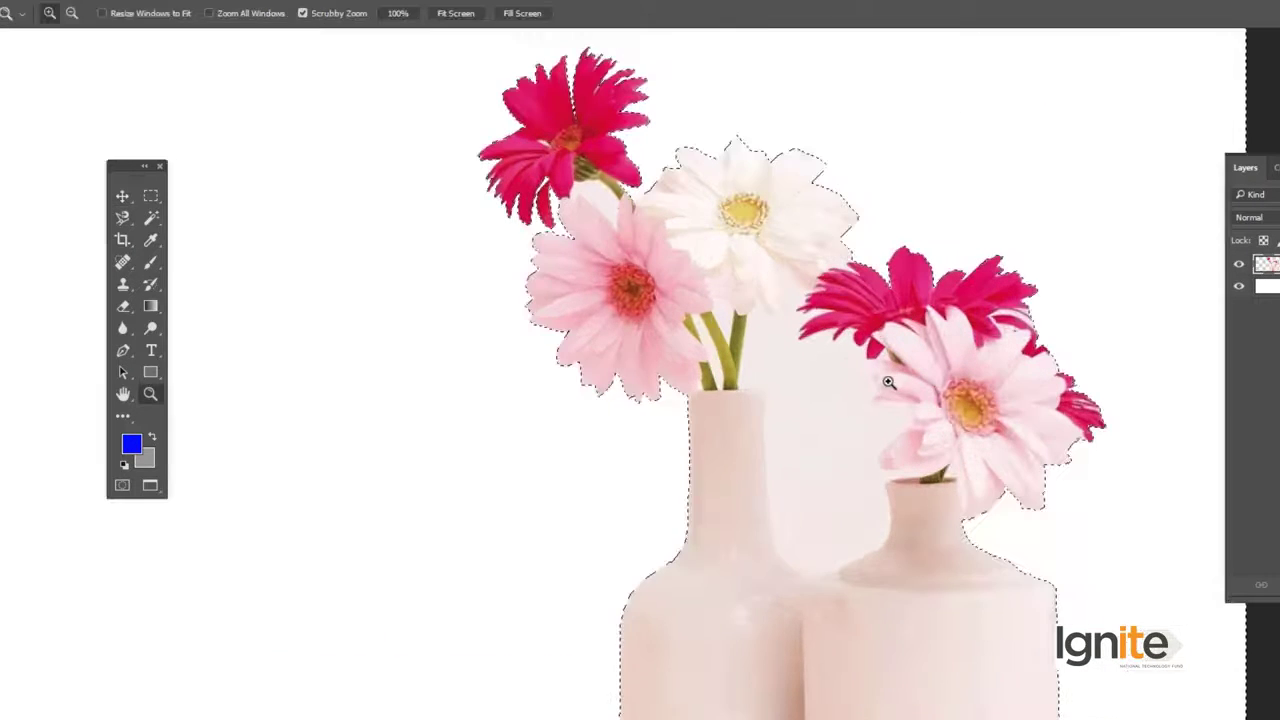